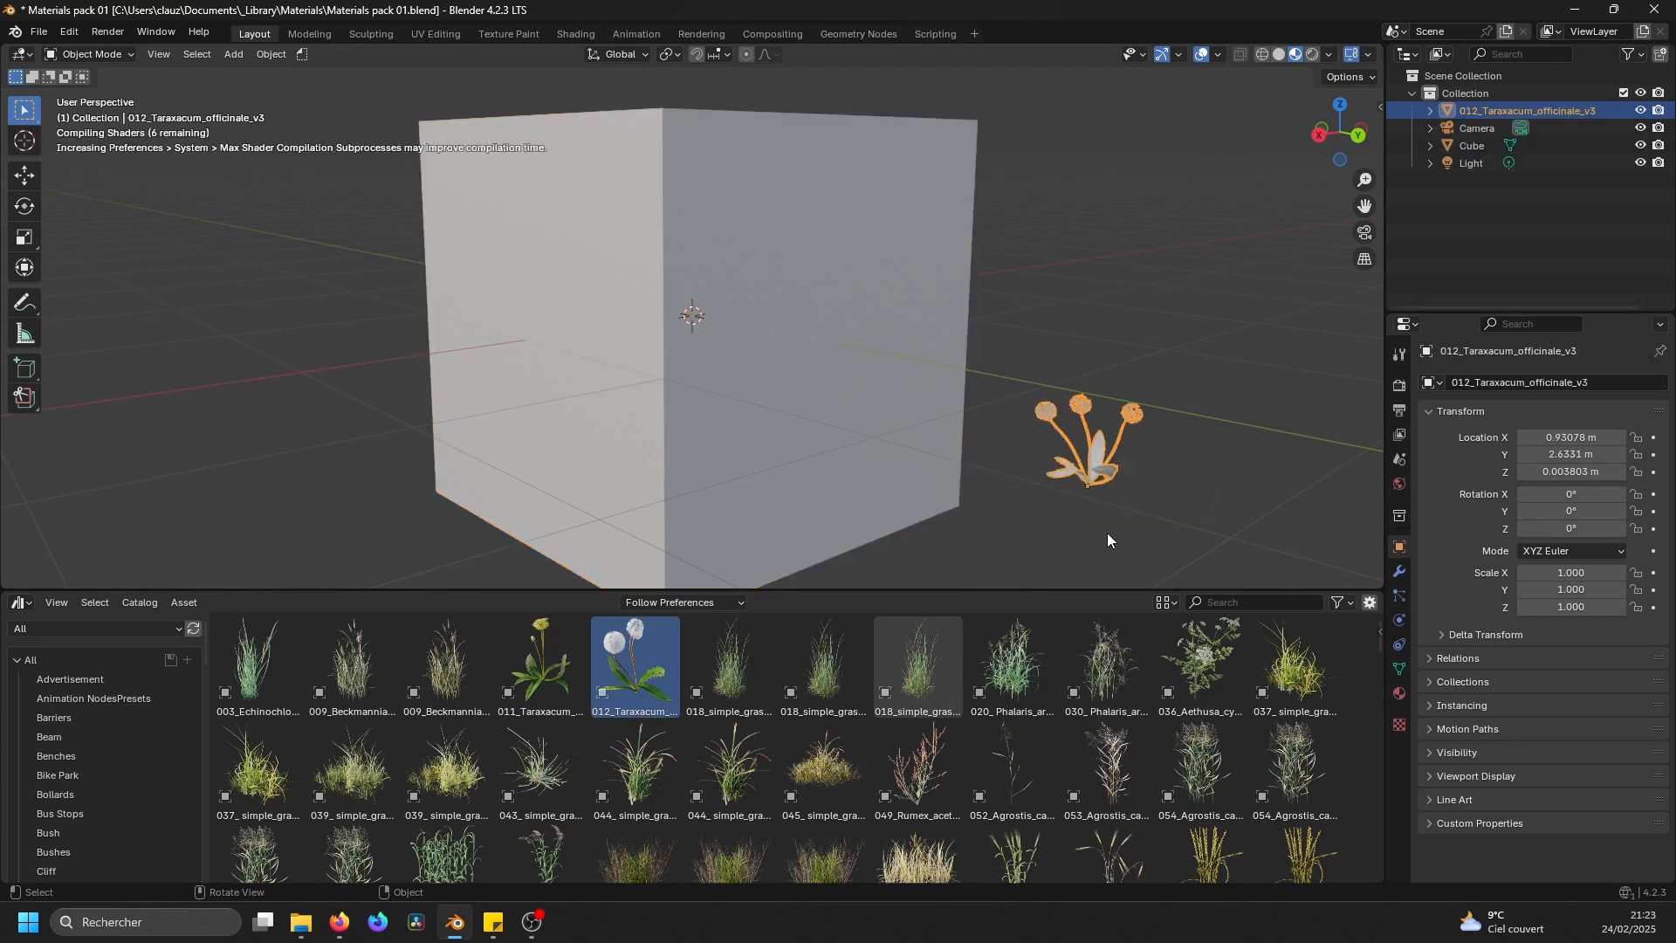
- Delete the 012_Taraxacum_officinale_v3 dandelion plant from the scene
left_click_drag(1173, 536, 1060, 408)
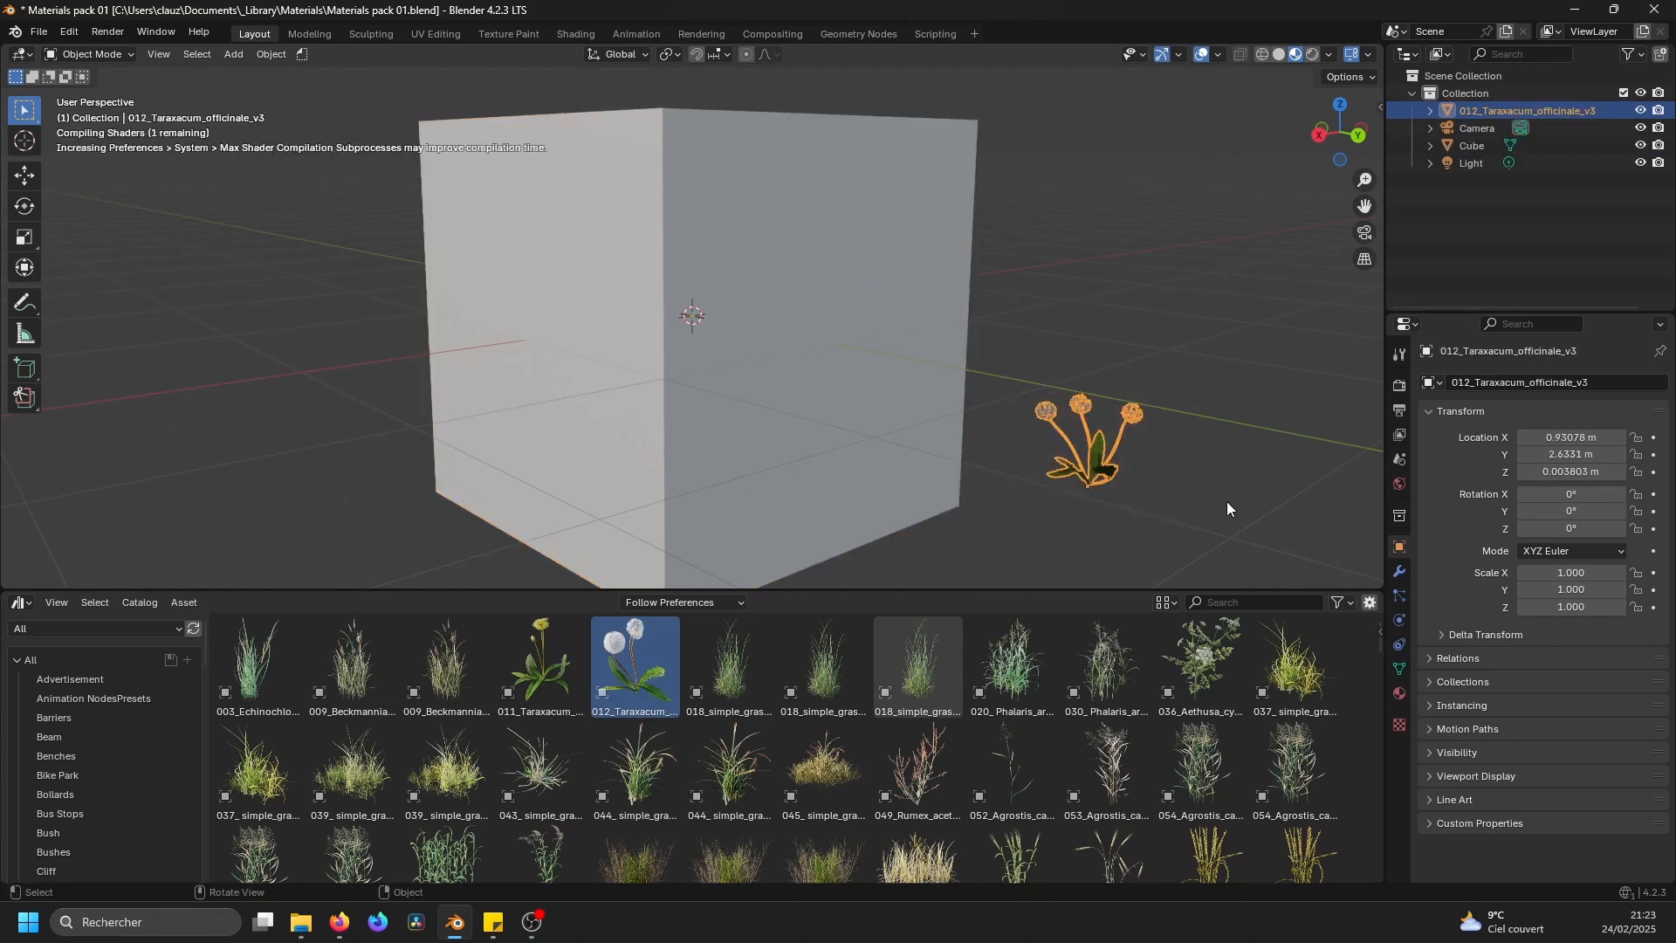
key("Delete")
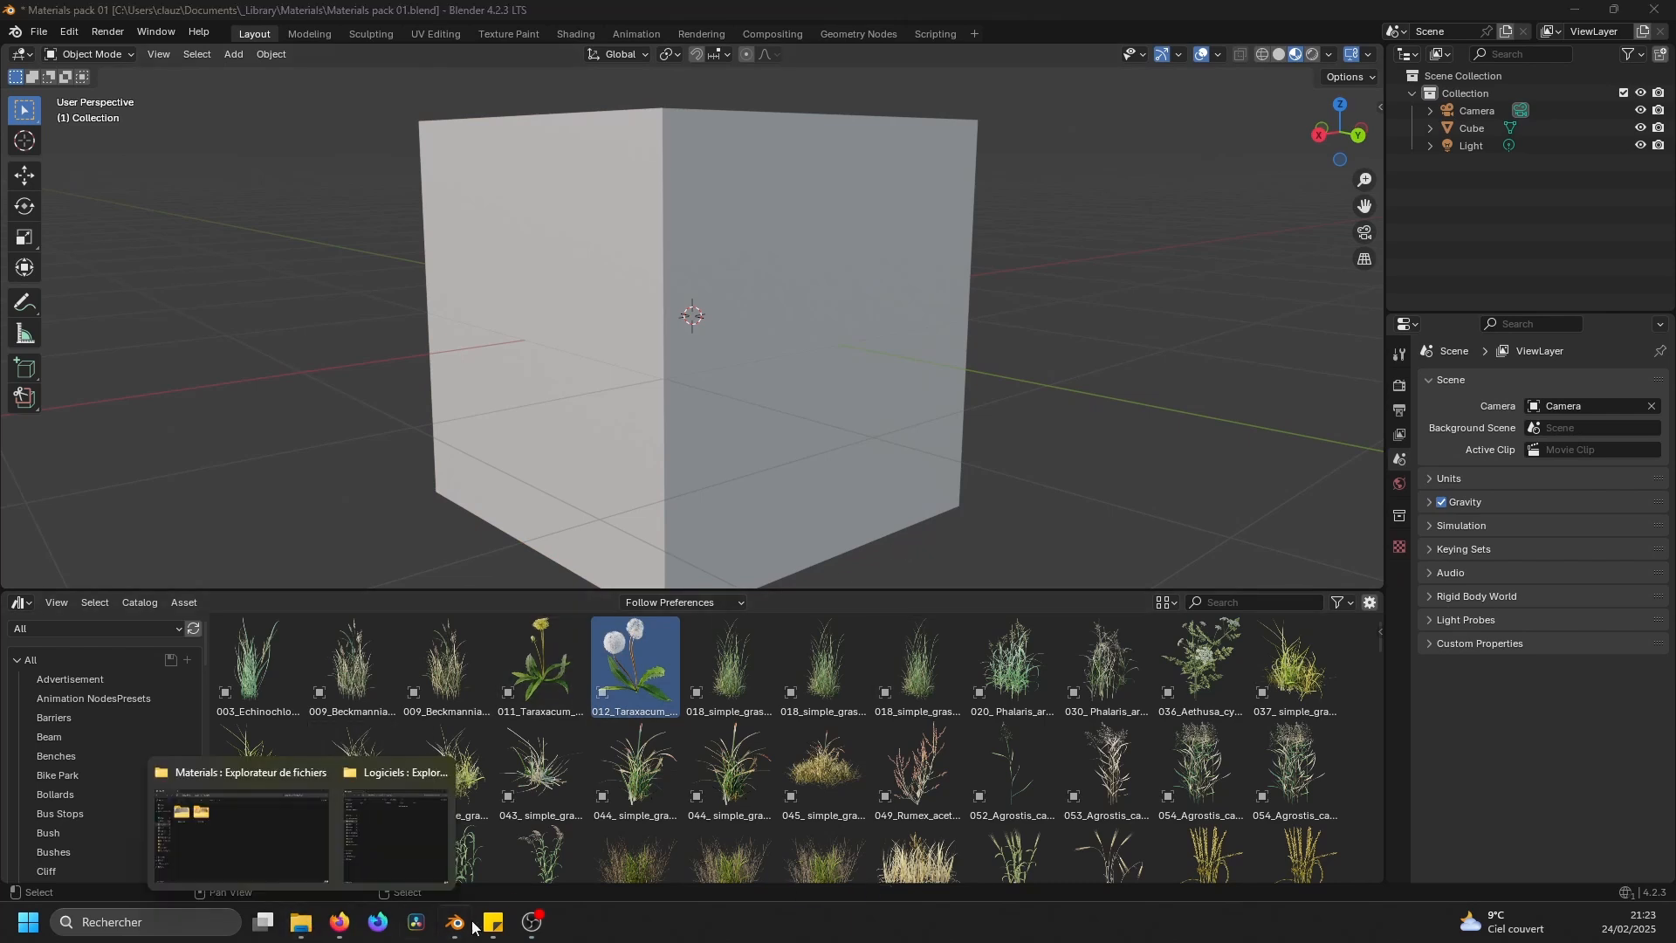
- Create a new folder named MATERIALS inside Documents\_Blender Library in File Explorer, and return to Blender
left_click(247, 840)
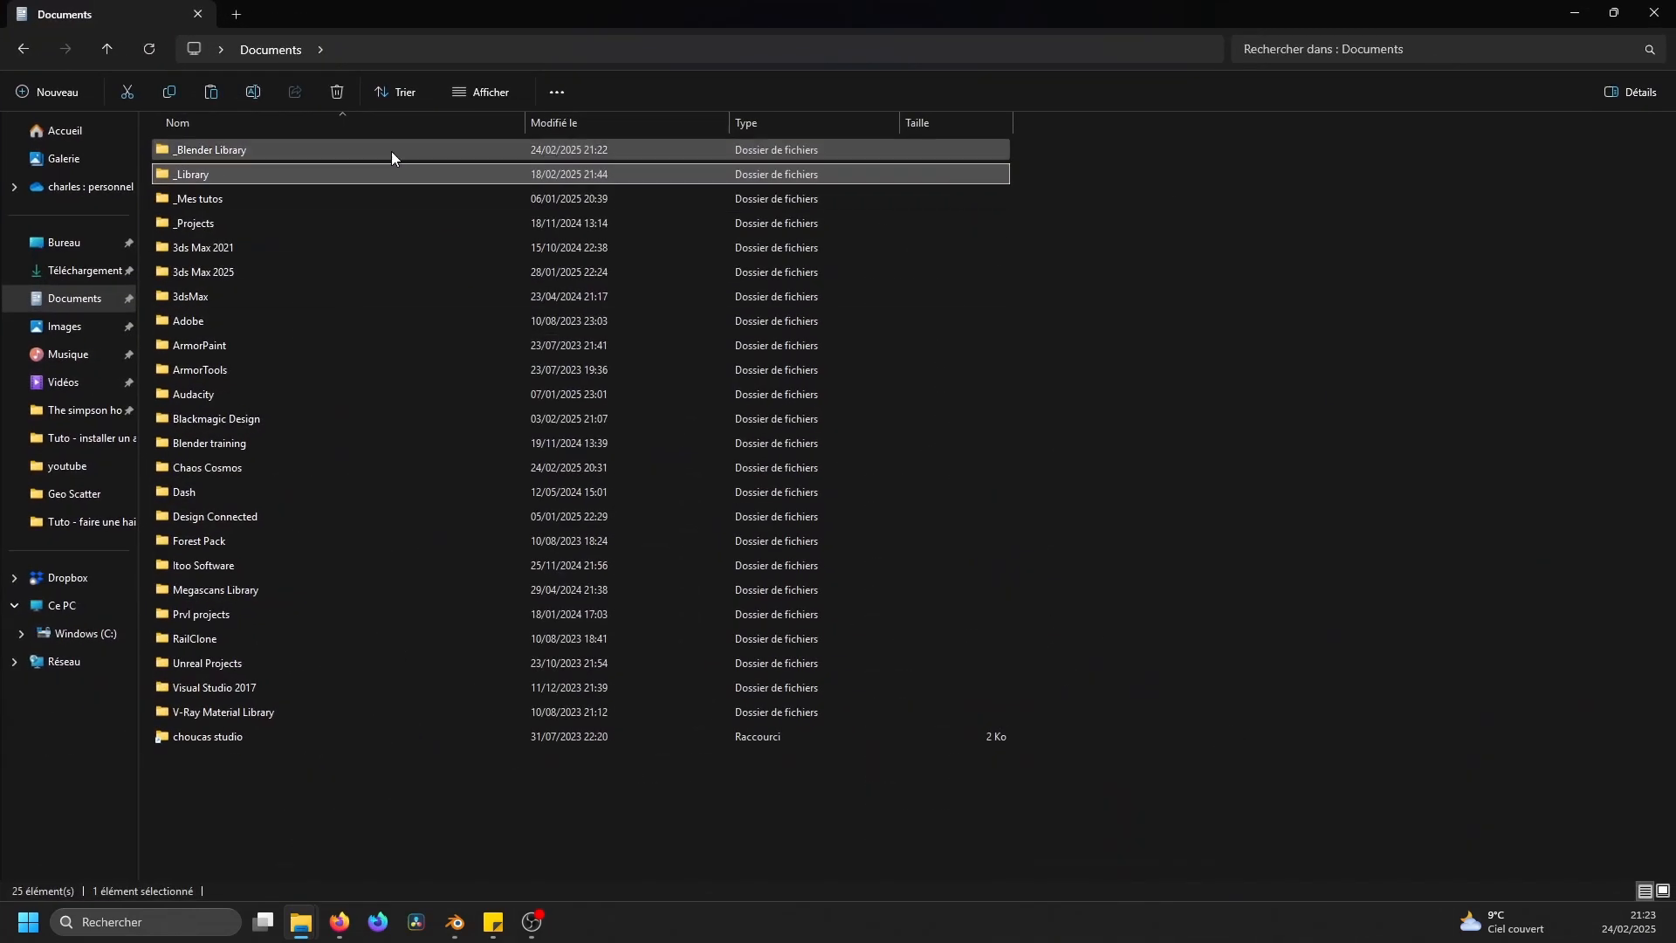
double_click(268, 152)
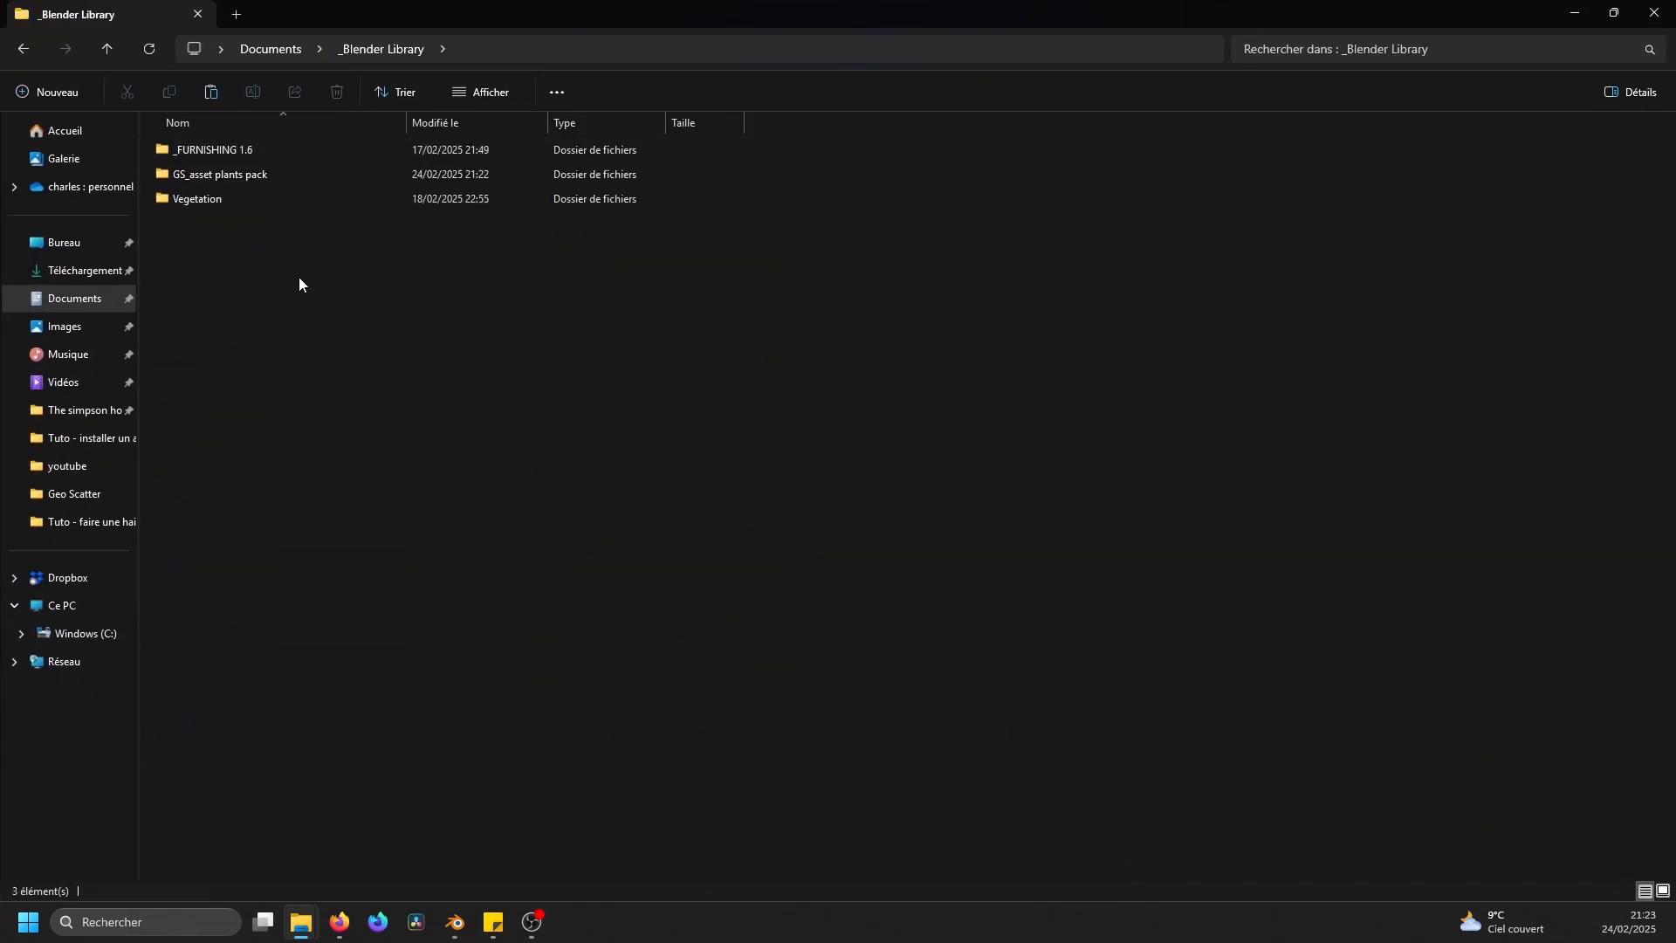
right_click(245, 296)
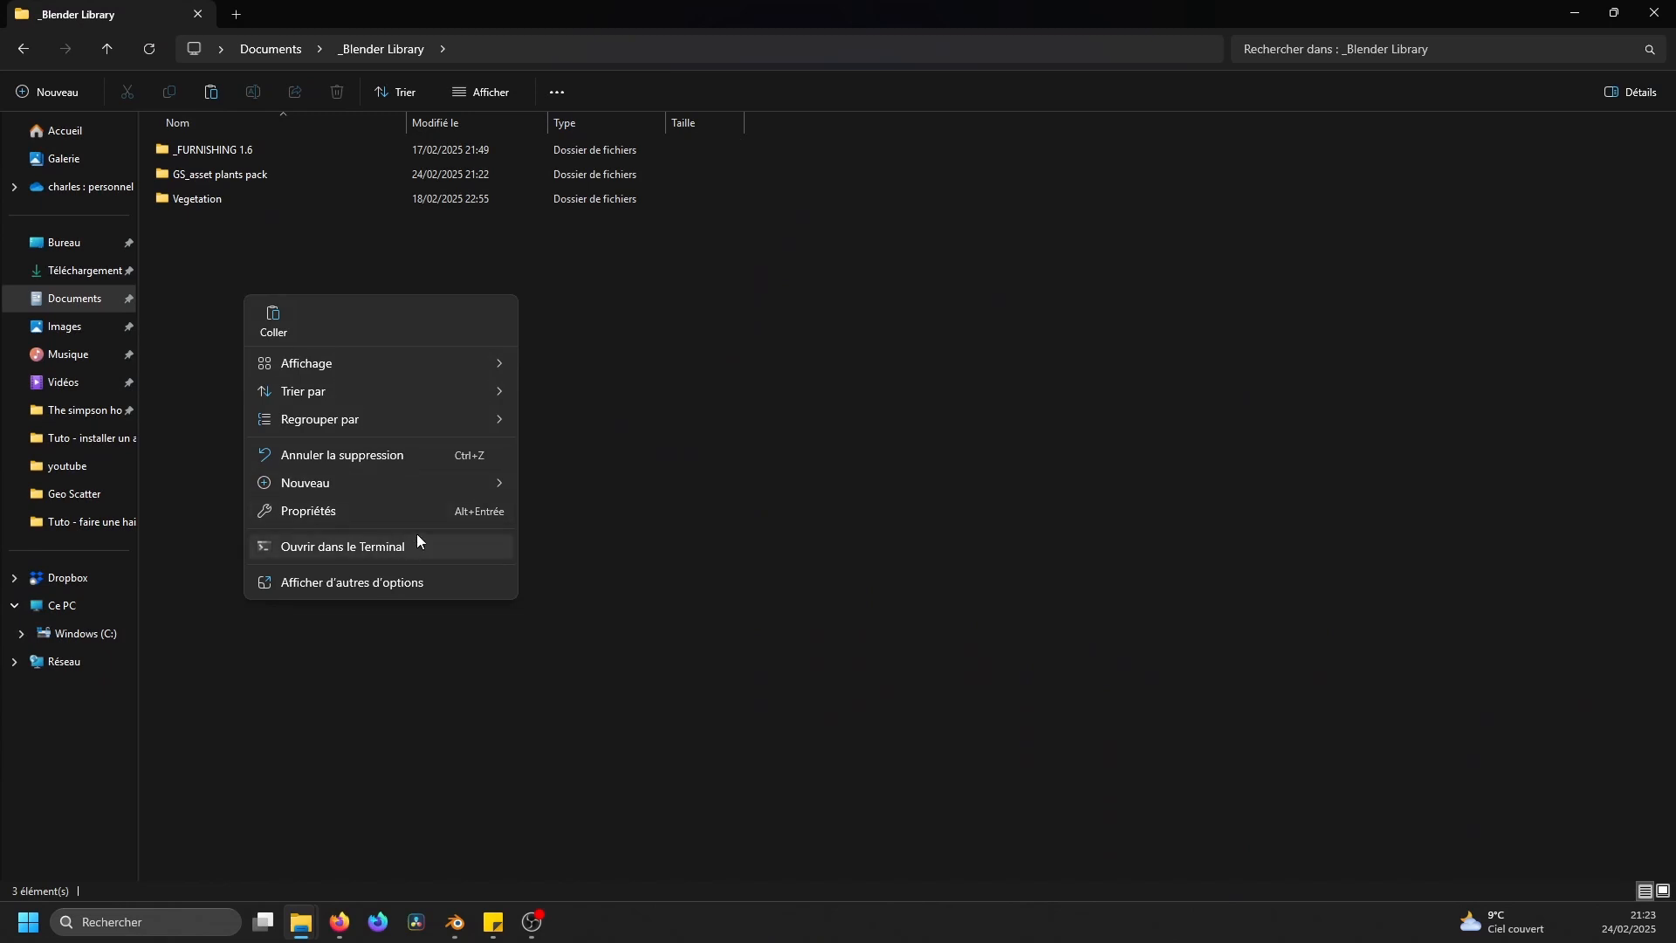
mouse_move(431, 487)
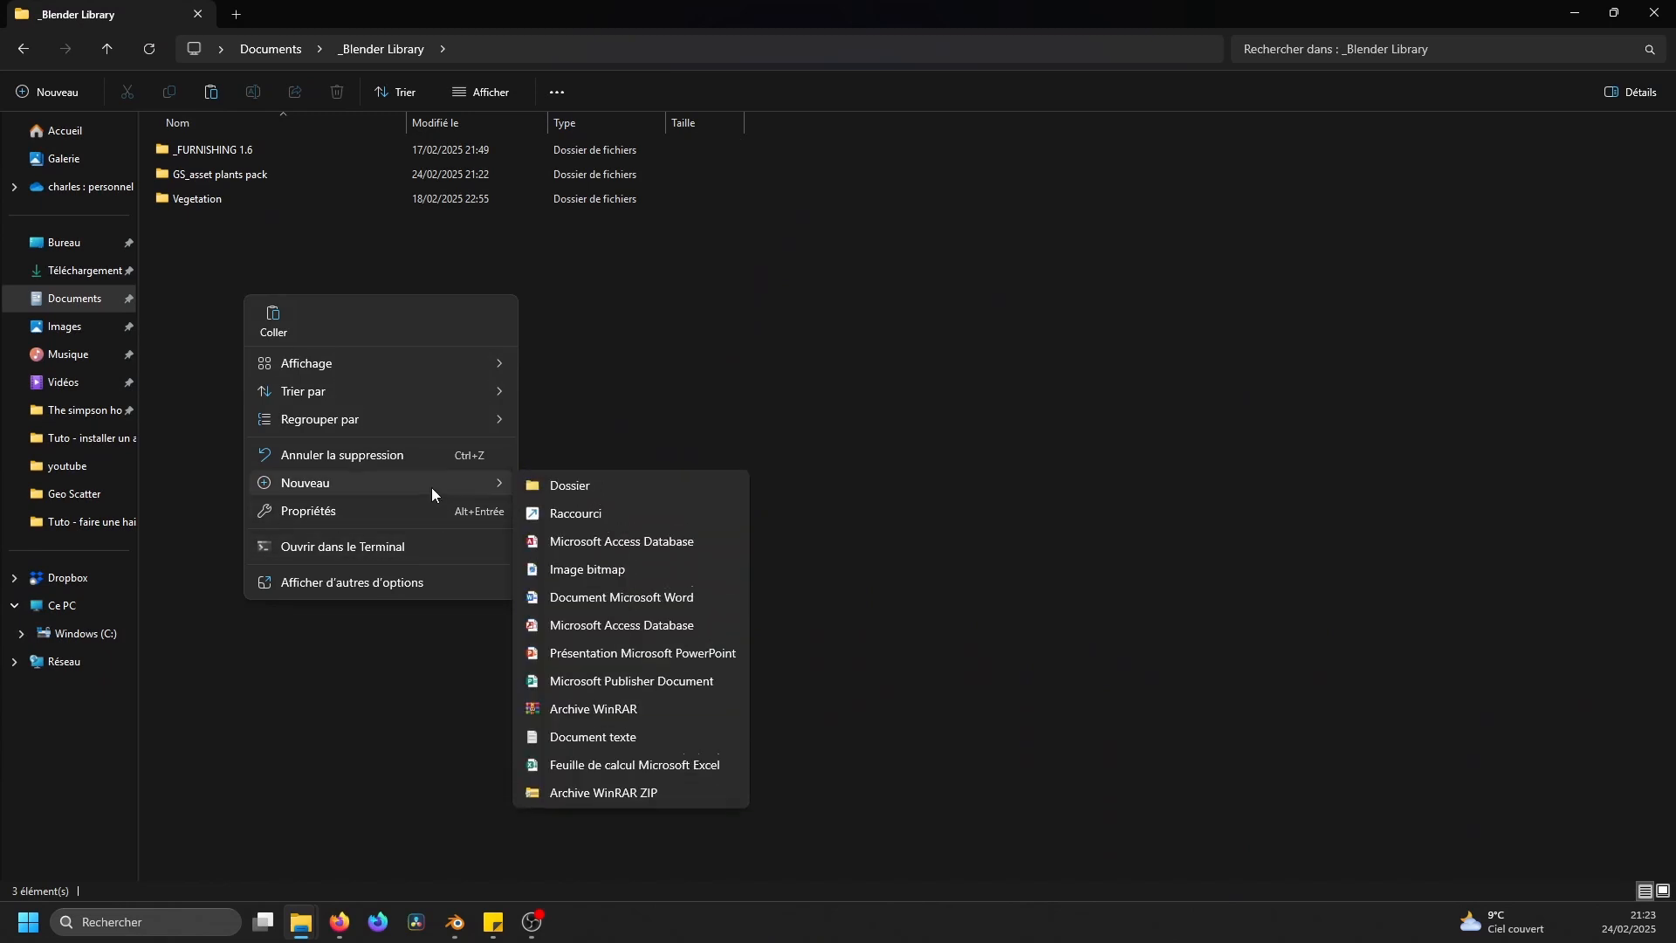
left_click(579, 486)
type("M")
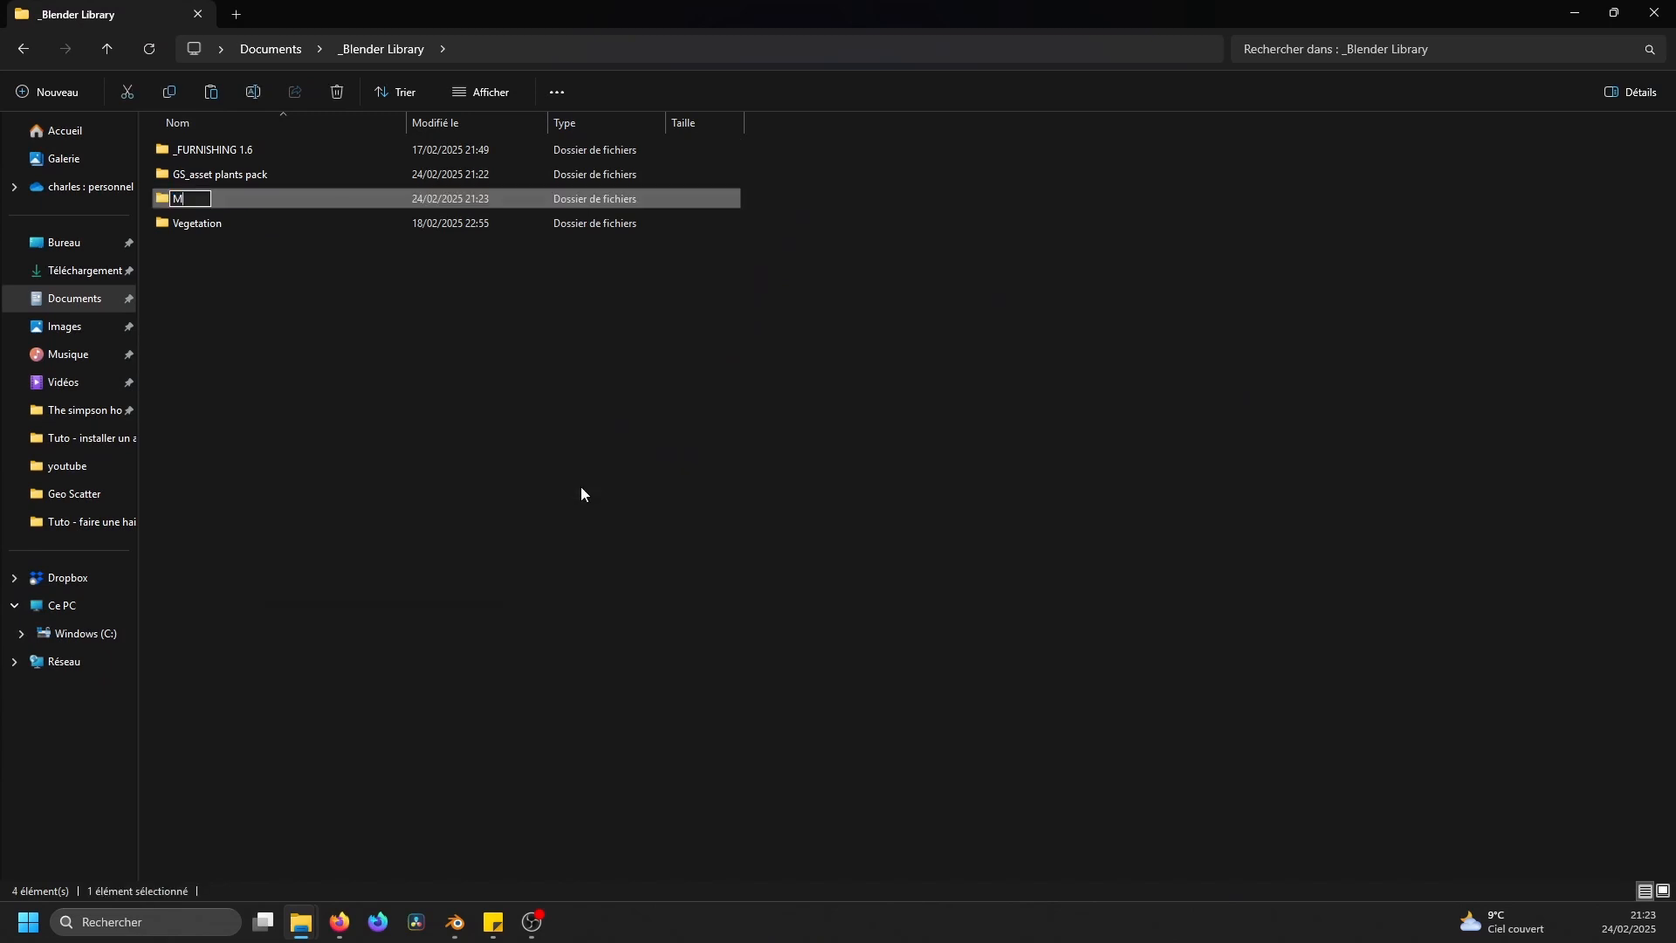
type("ATERIALS")
left_click(581, 493)
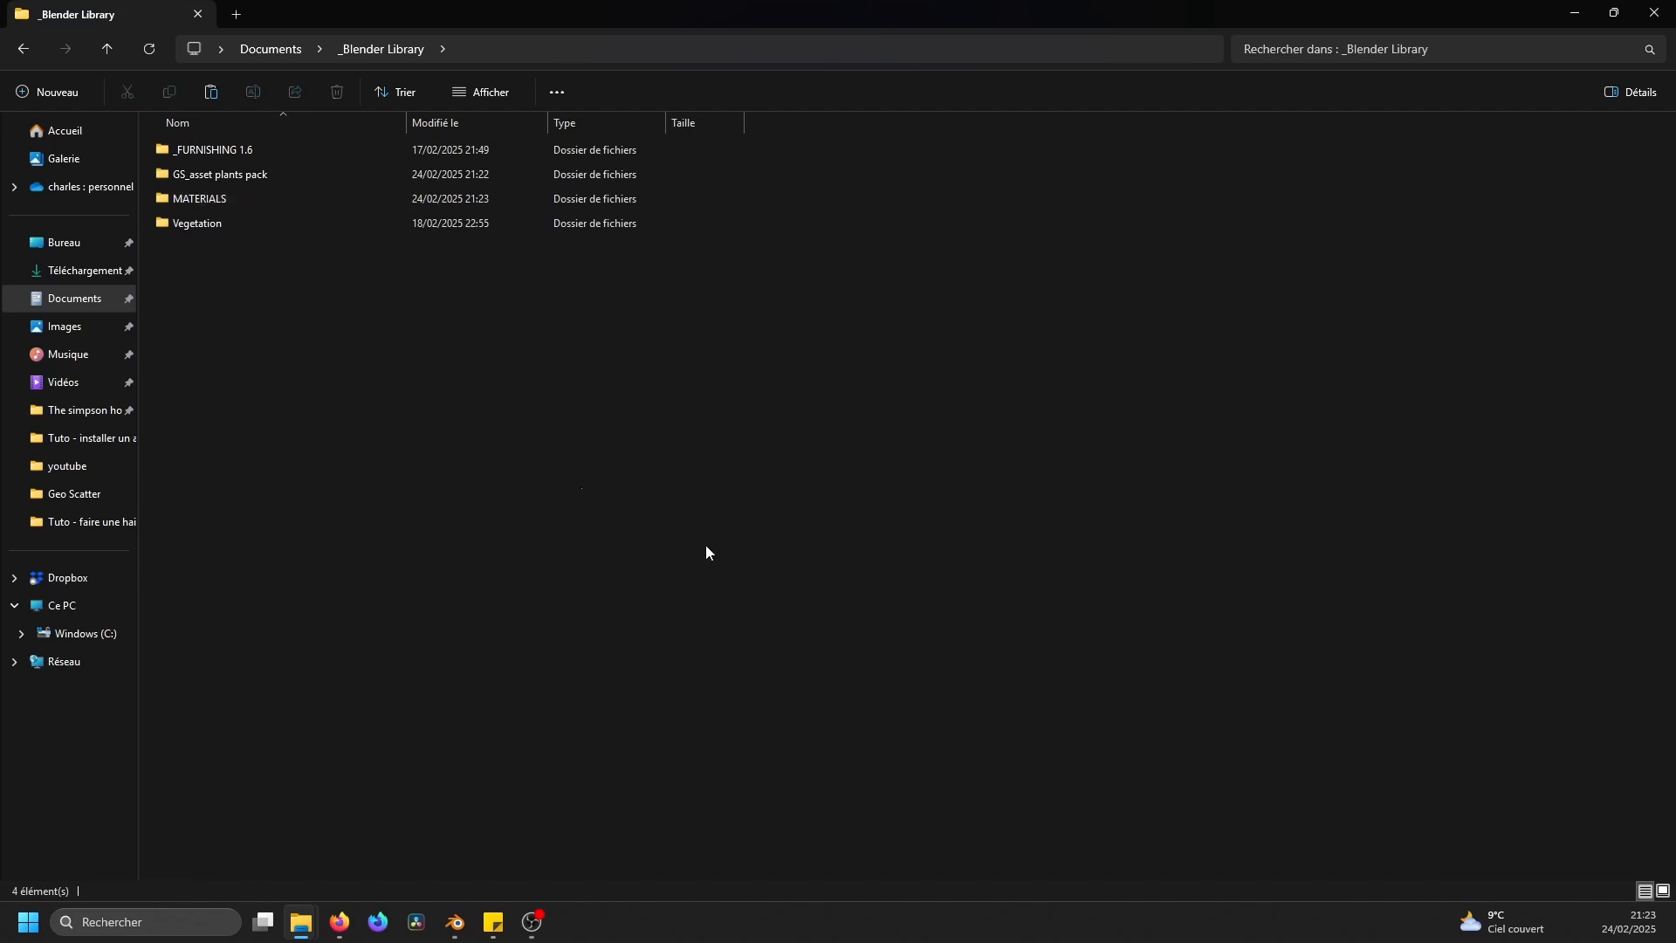
left_click(1574, 13)
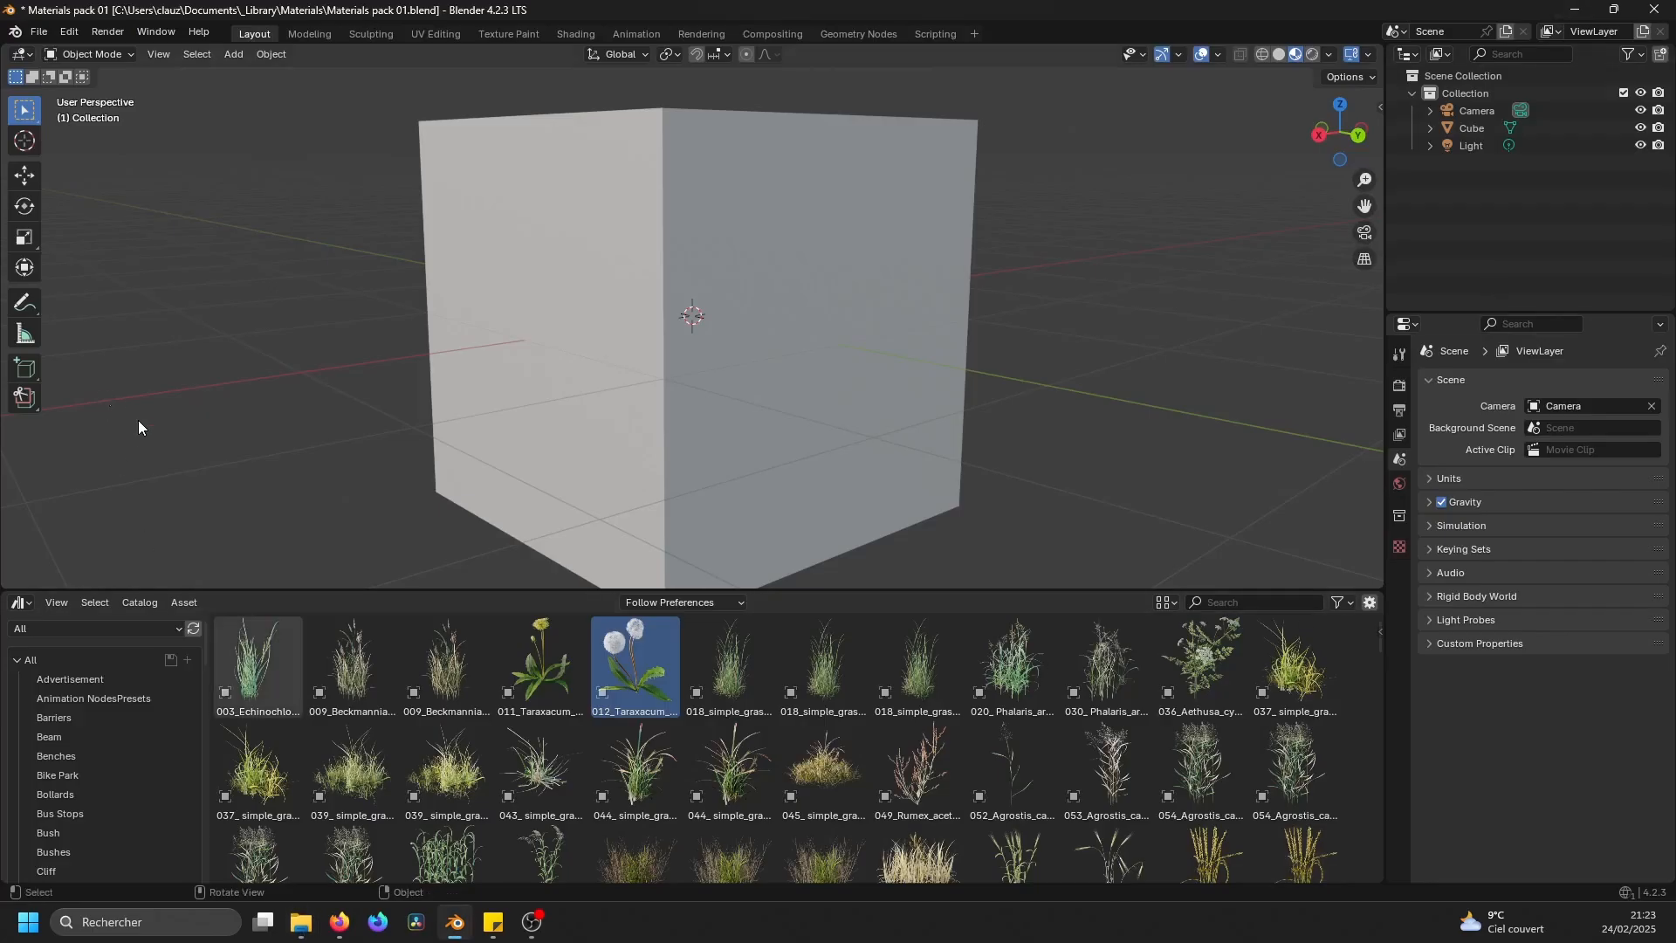
- Add the Documents\_Blender Library\MATERIALS folder as an asset library in the preferences and display that library in the asset browser
left_click(35, 33)
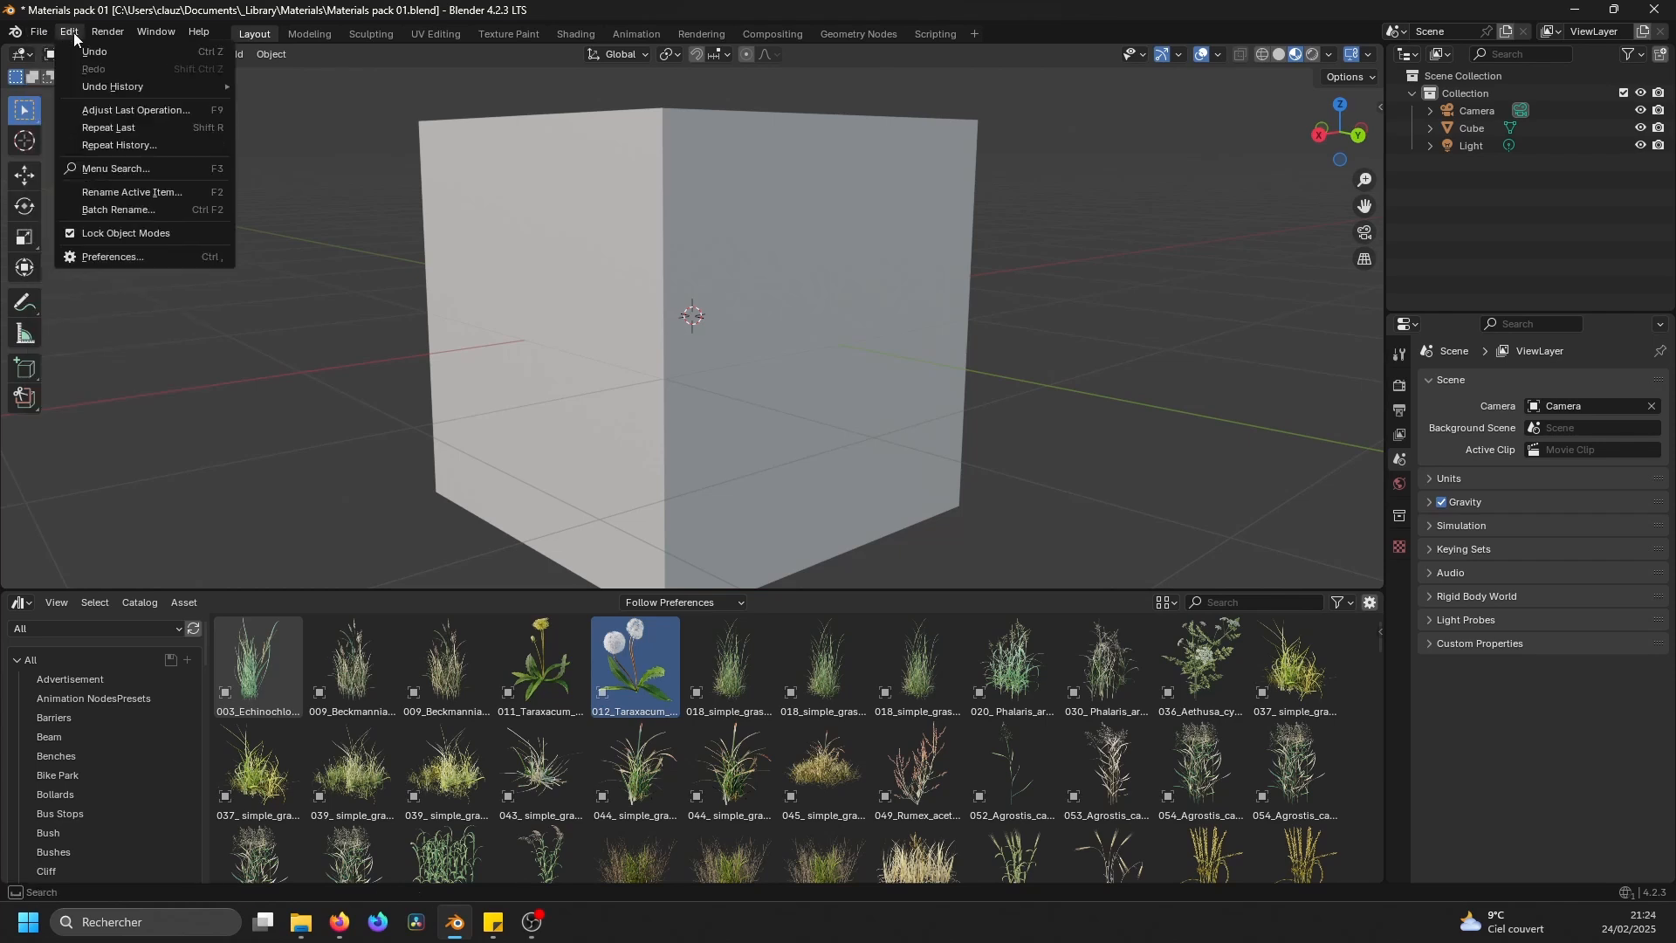
left_click(143, 261)
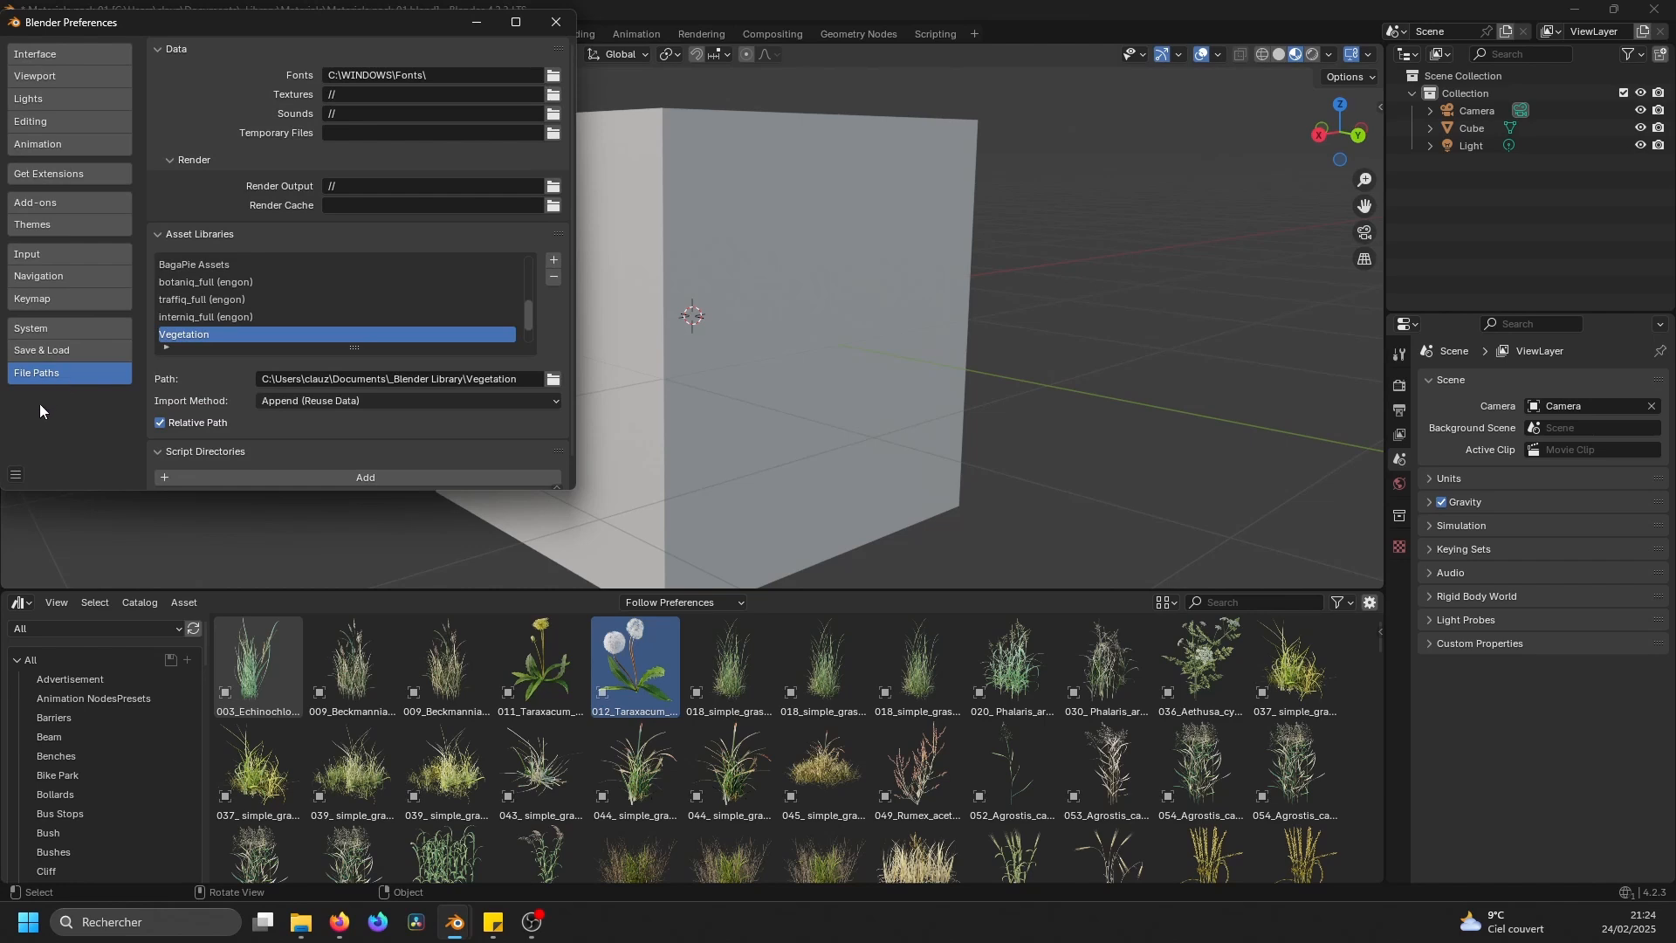
left_click(553, 259)
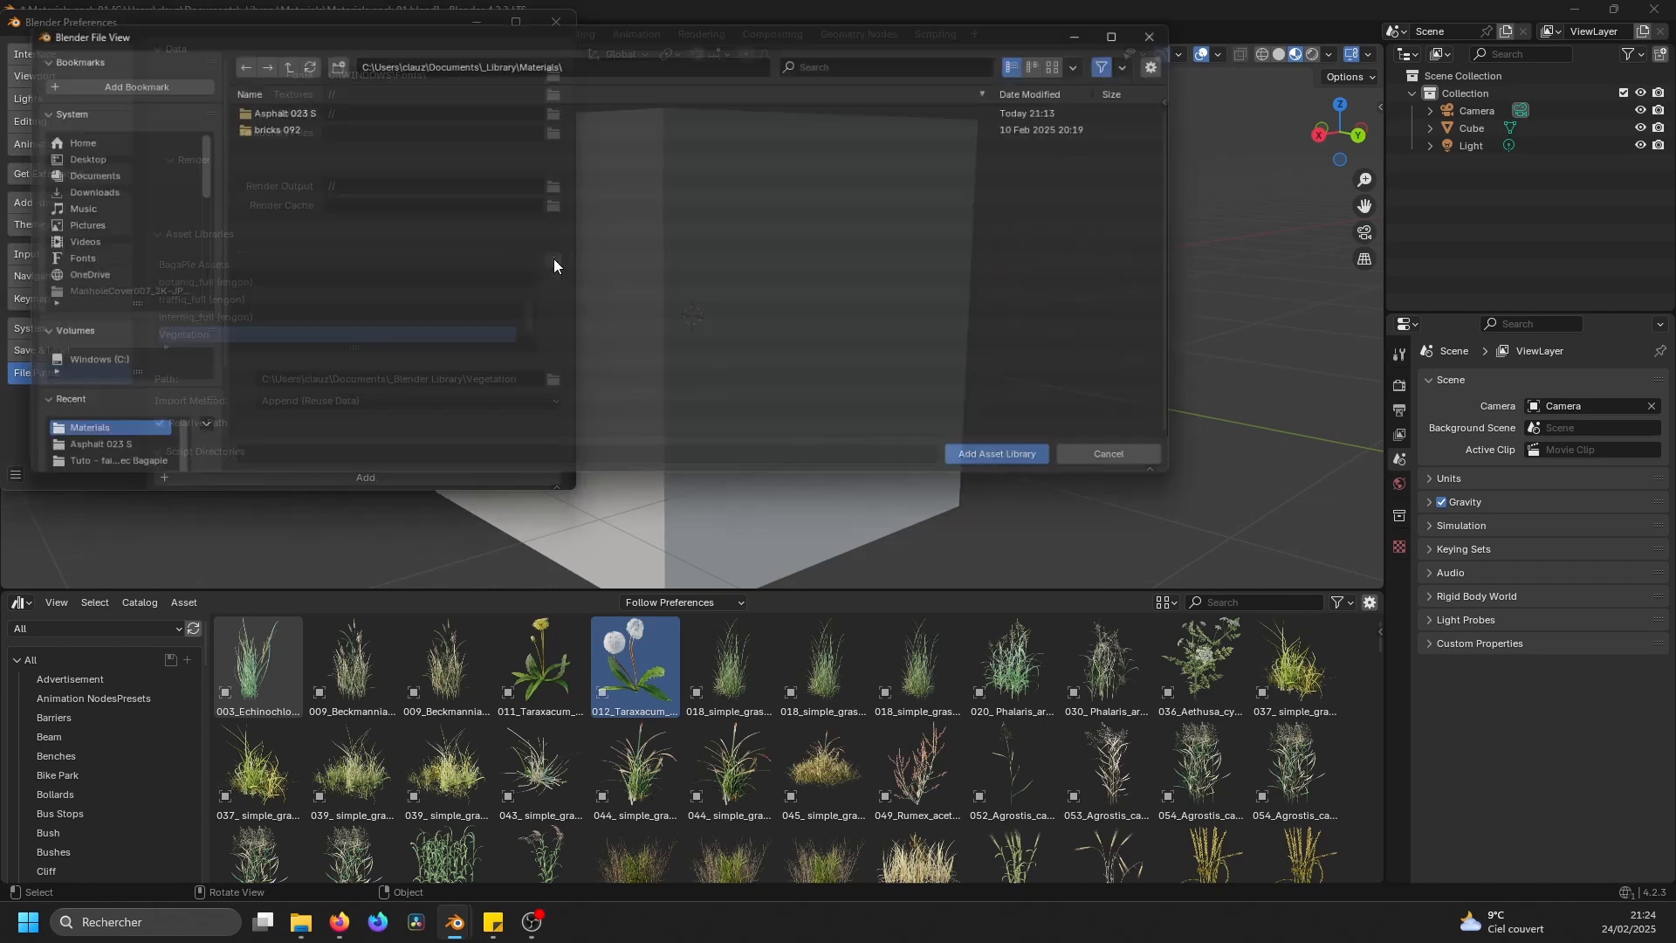
left_click(273, 58)
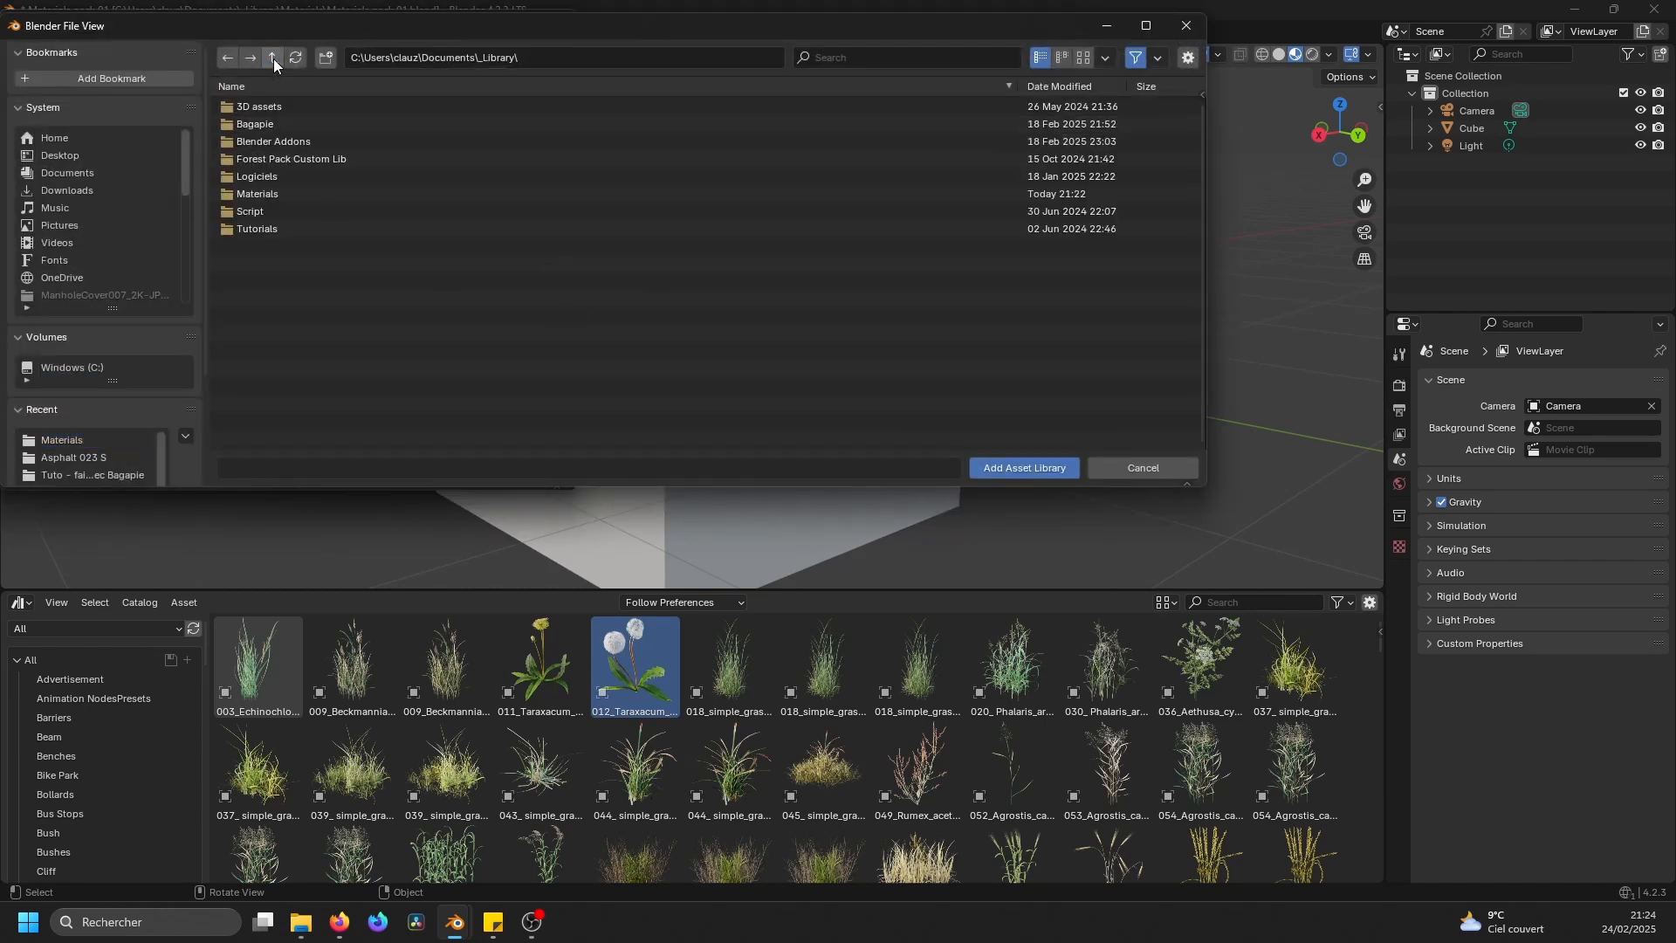
left_click(274, 59)
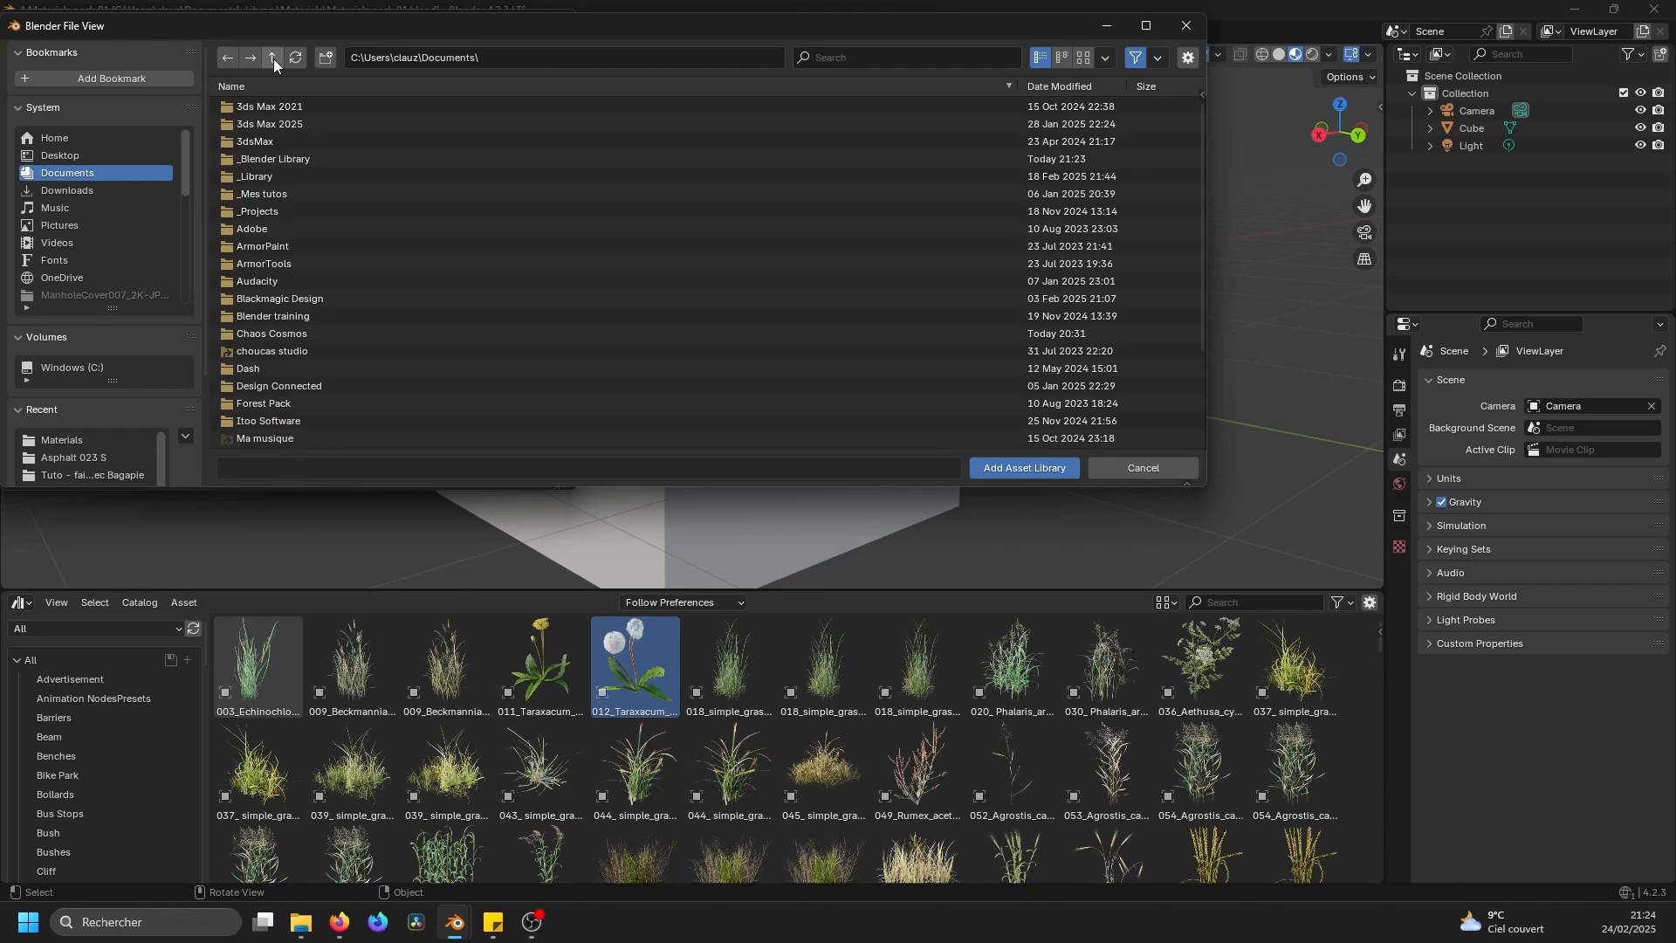
double_click(288, 157)
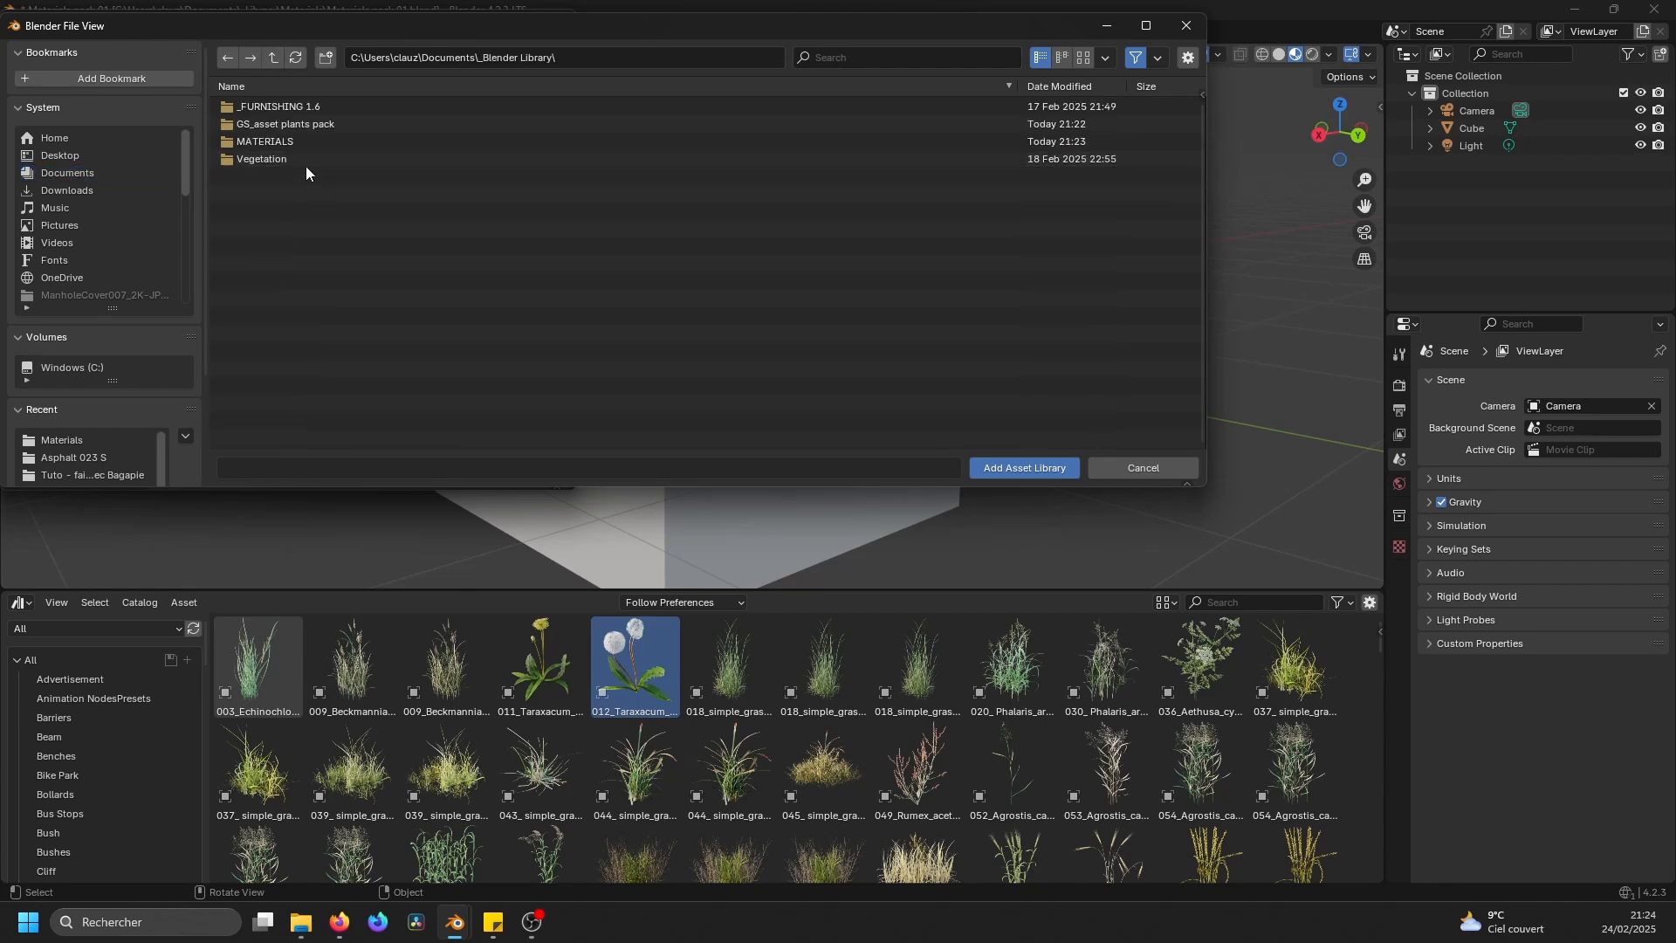
double_click(279, 142)
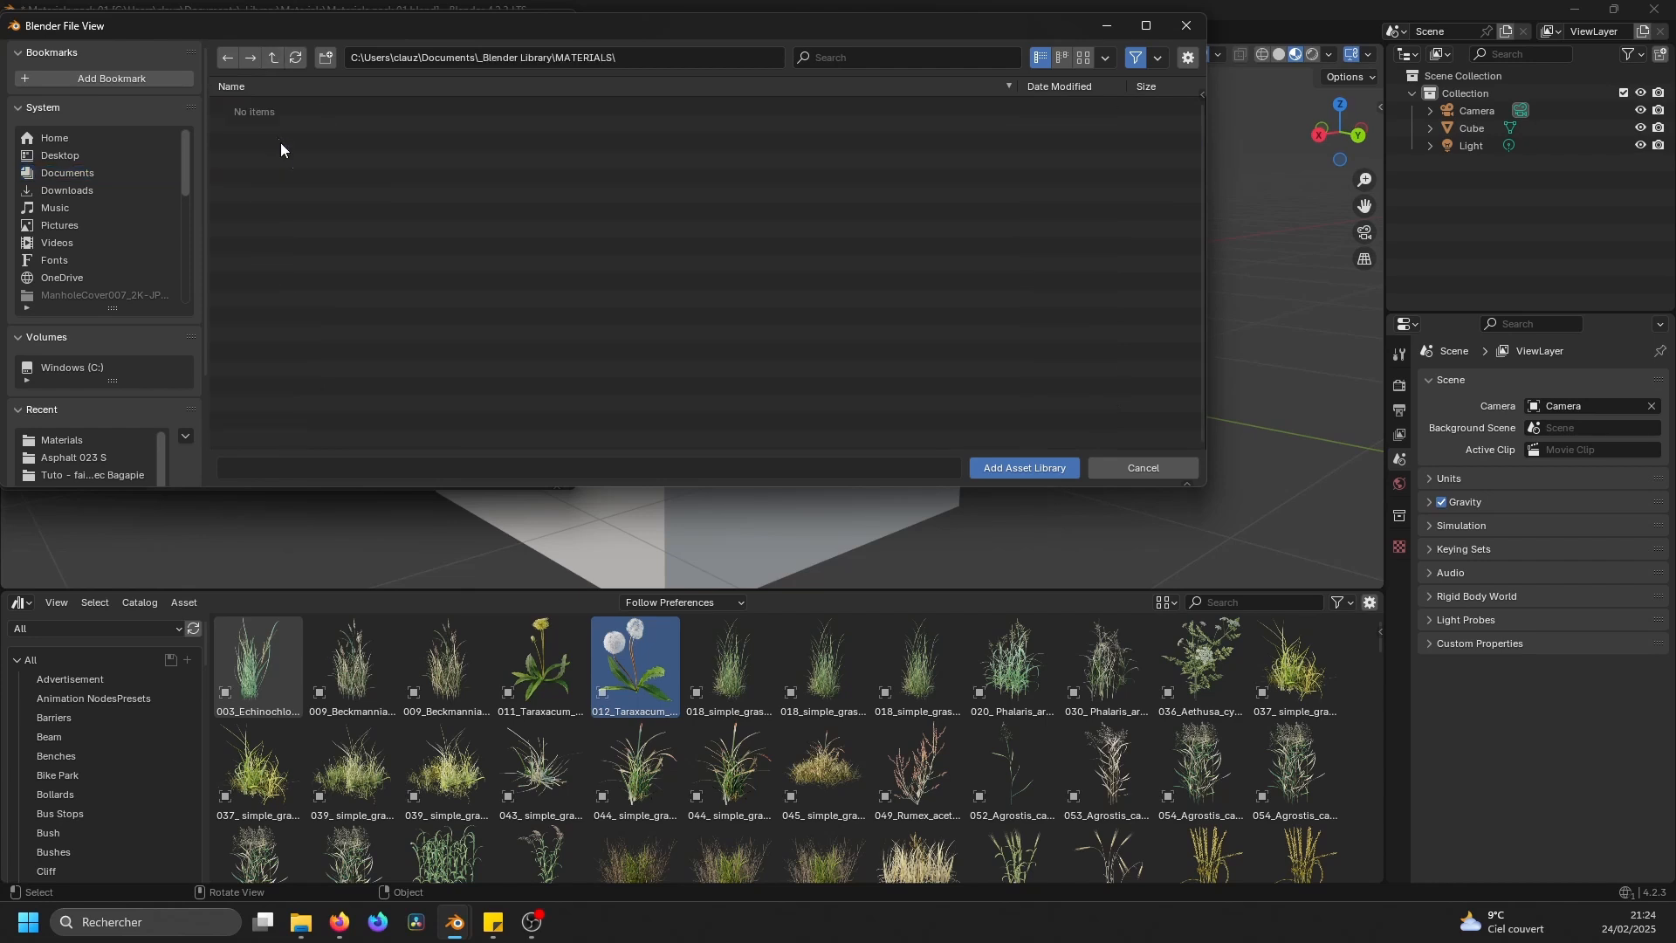
left_click(1033, 469)
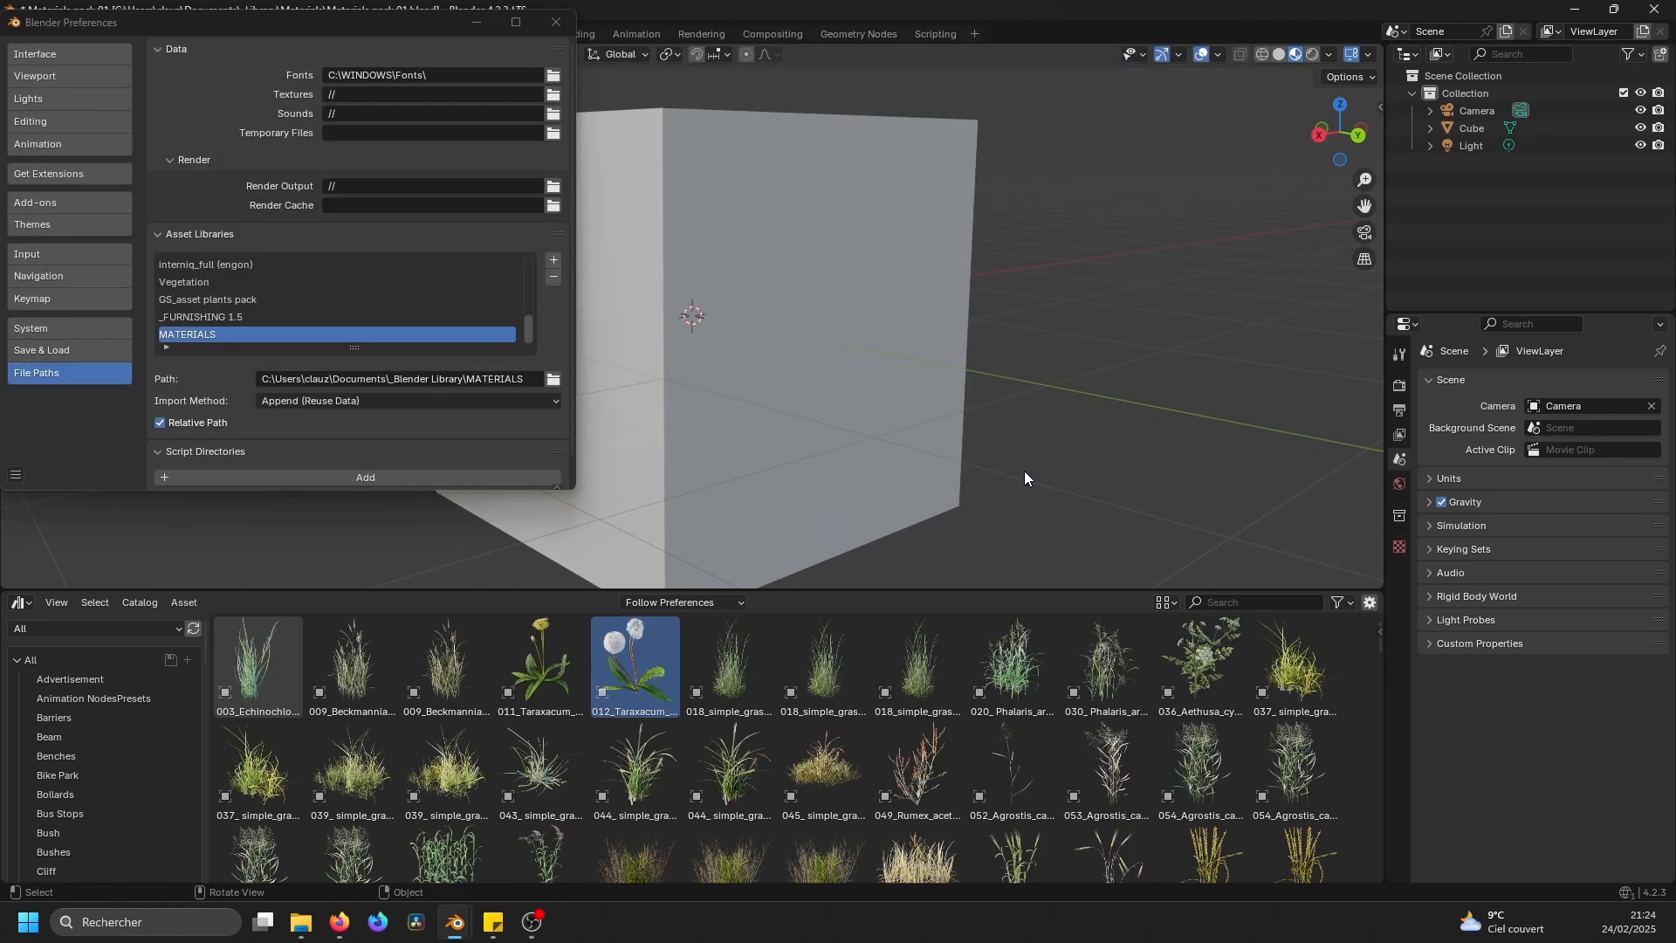
left_click(555, 21)
left_click(41, 627)
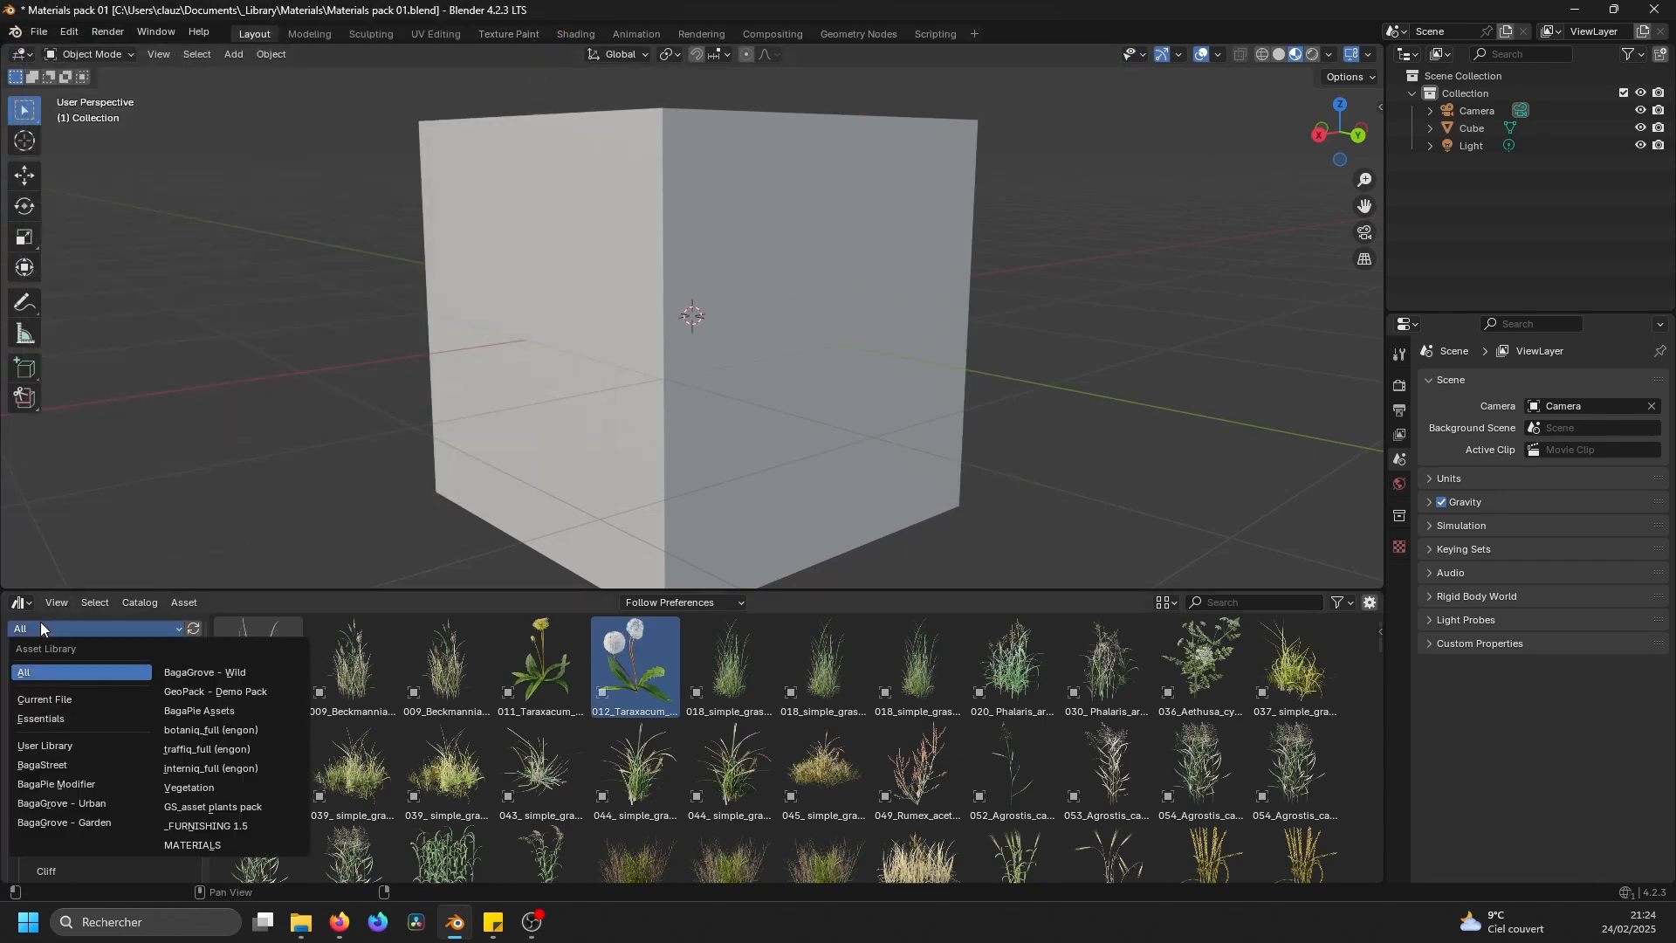
left_click(197, 846)
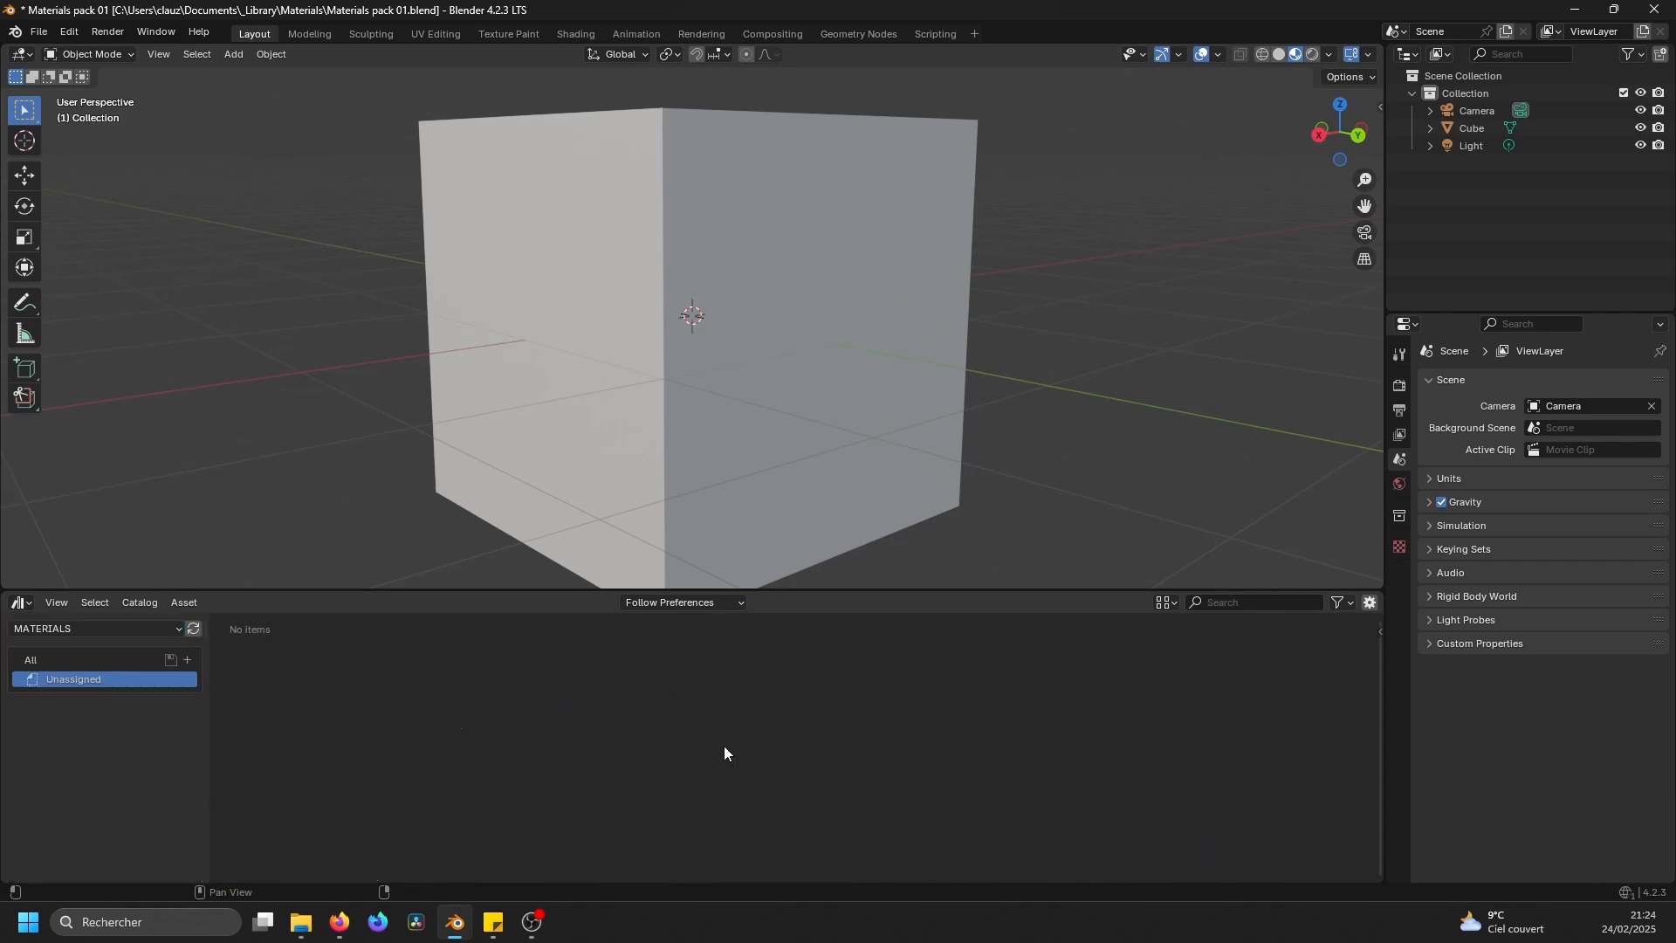
- Select the cube and change the asset browser area to the Shader Editor
left_click(892, 180)
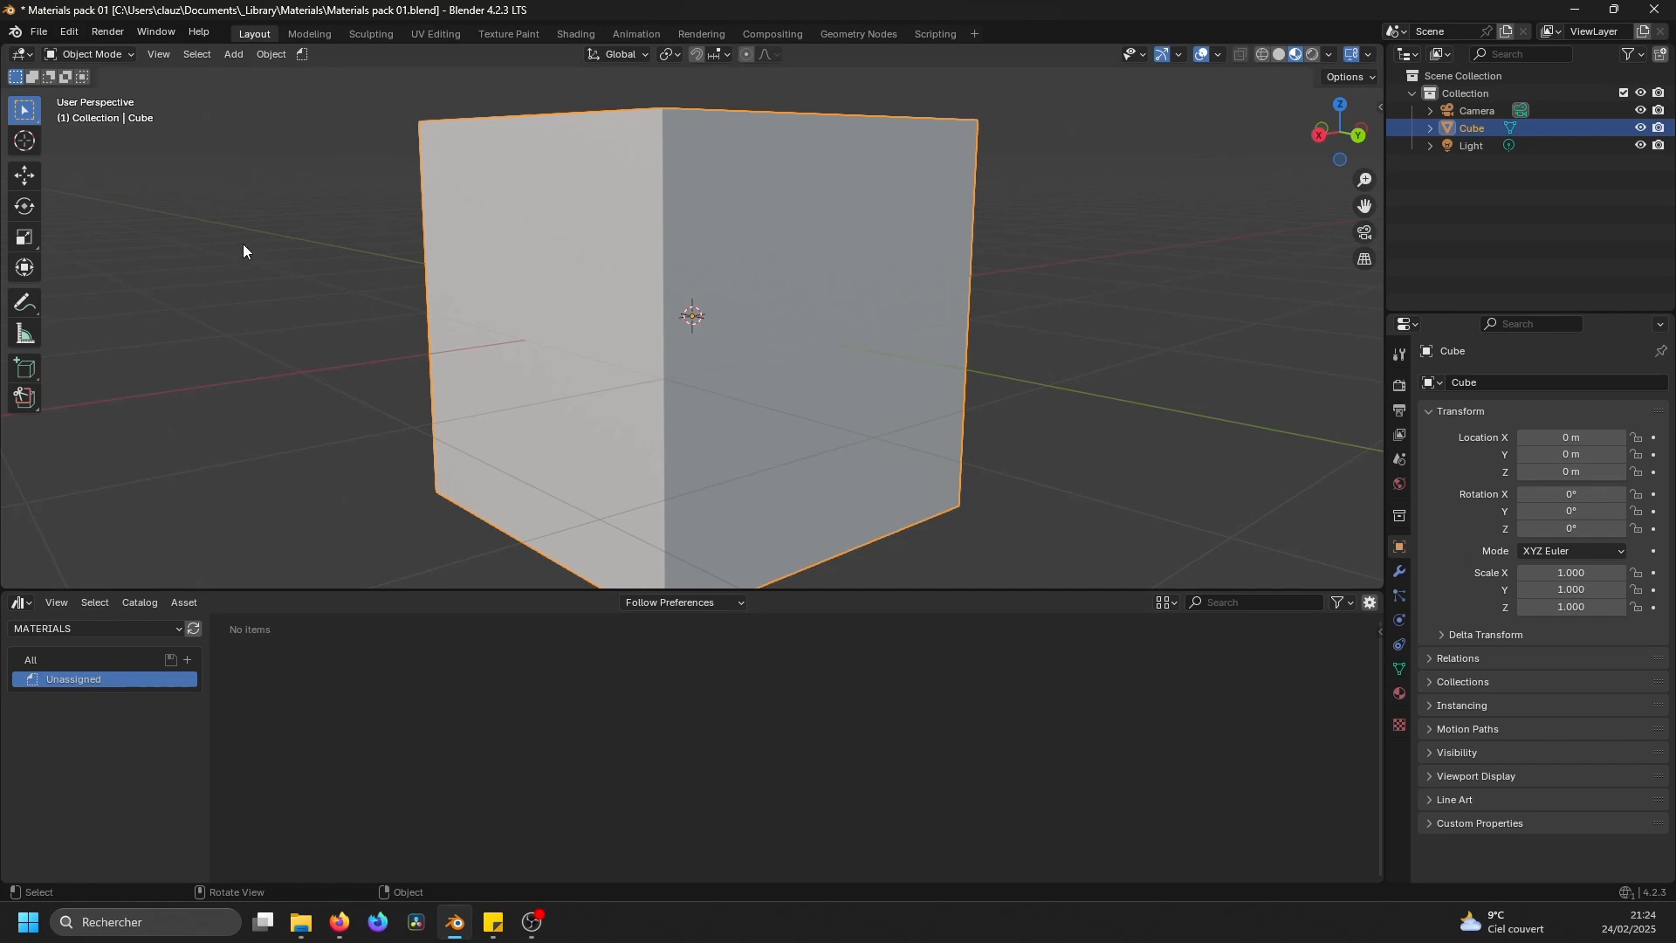
left_click(21, 602)
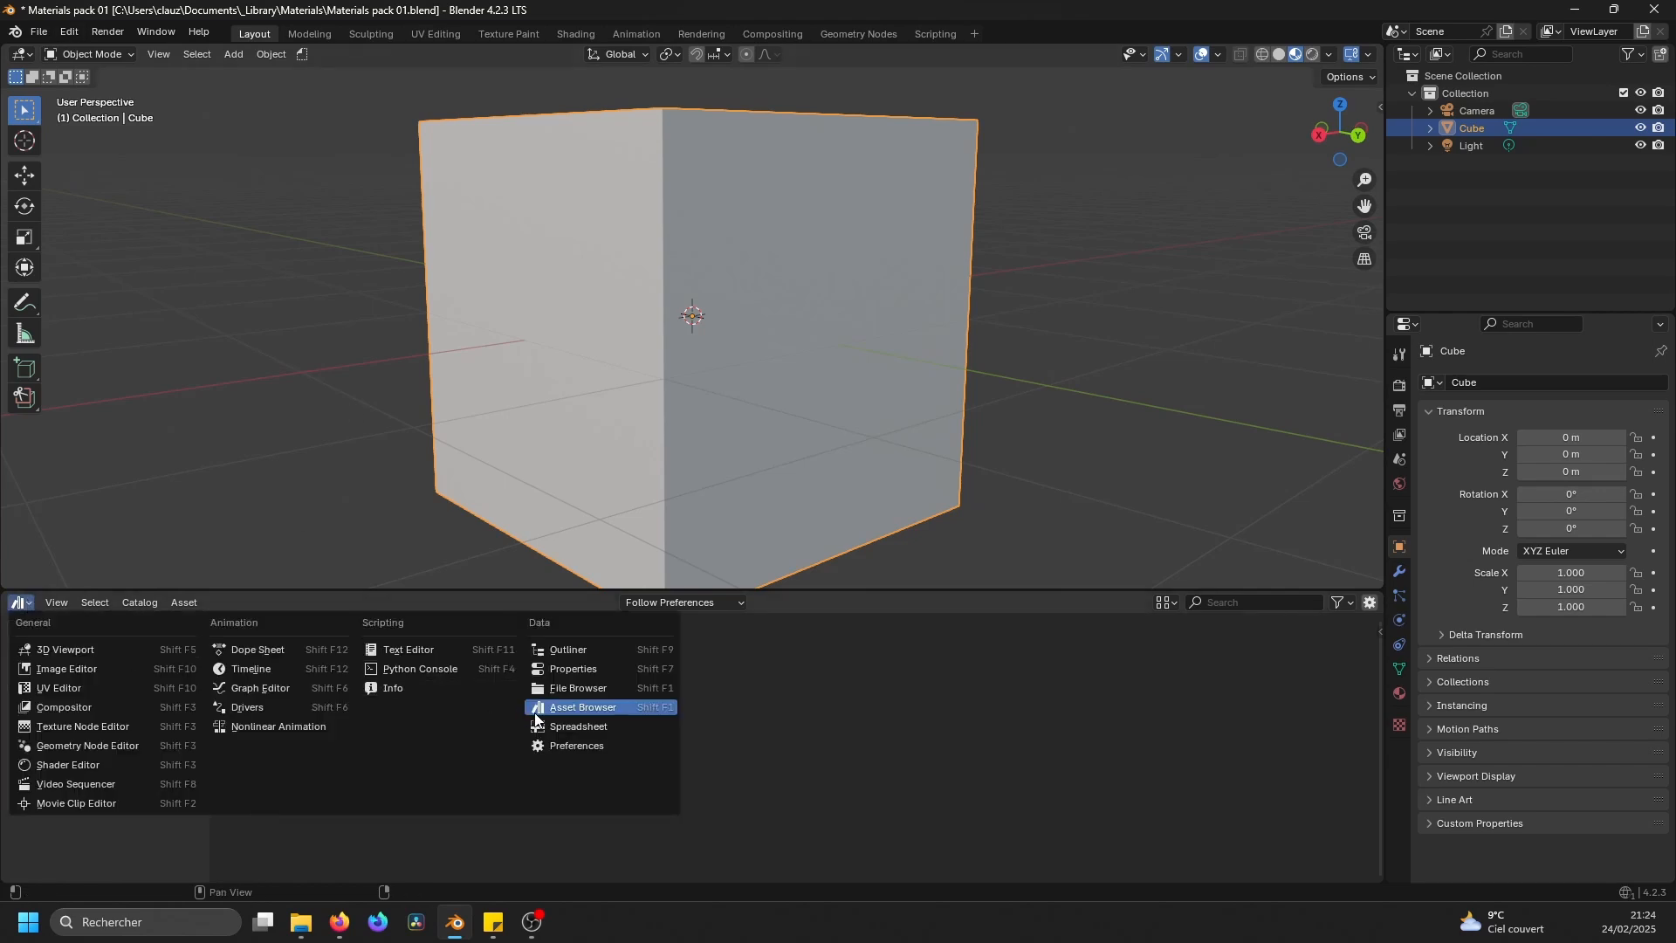
left_click(80, 768)
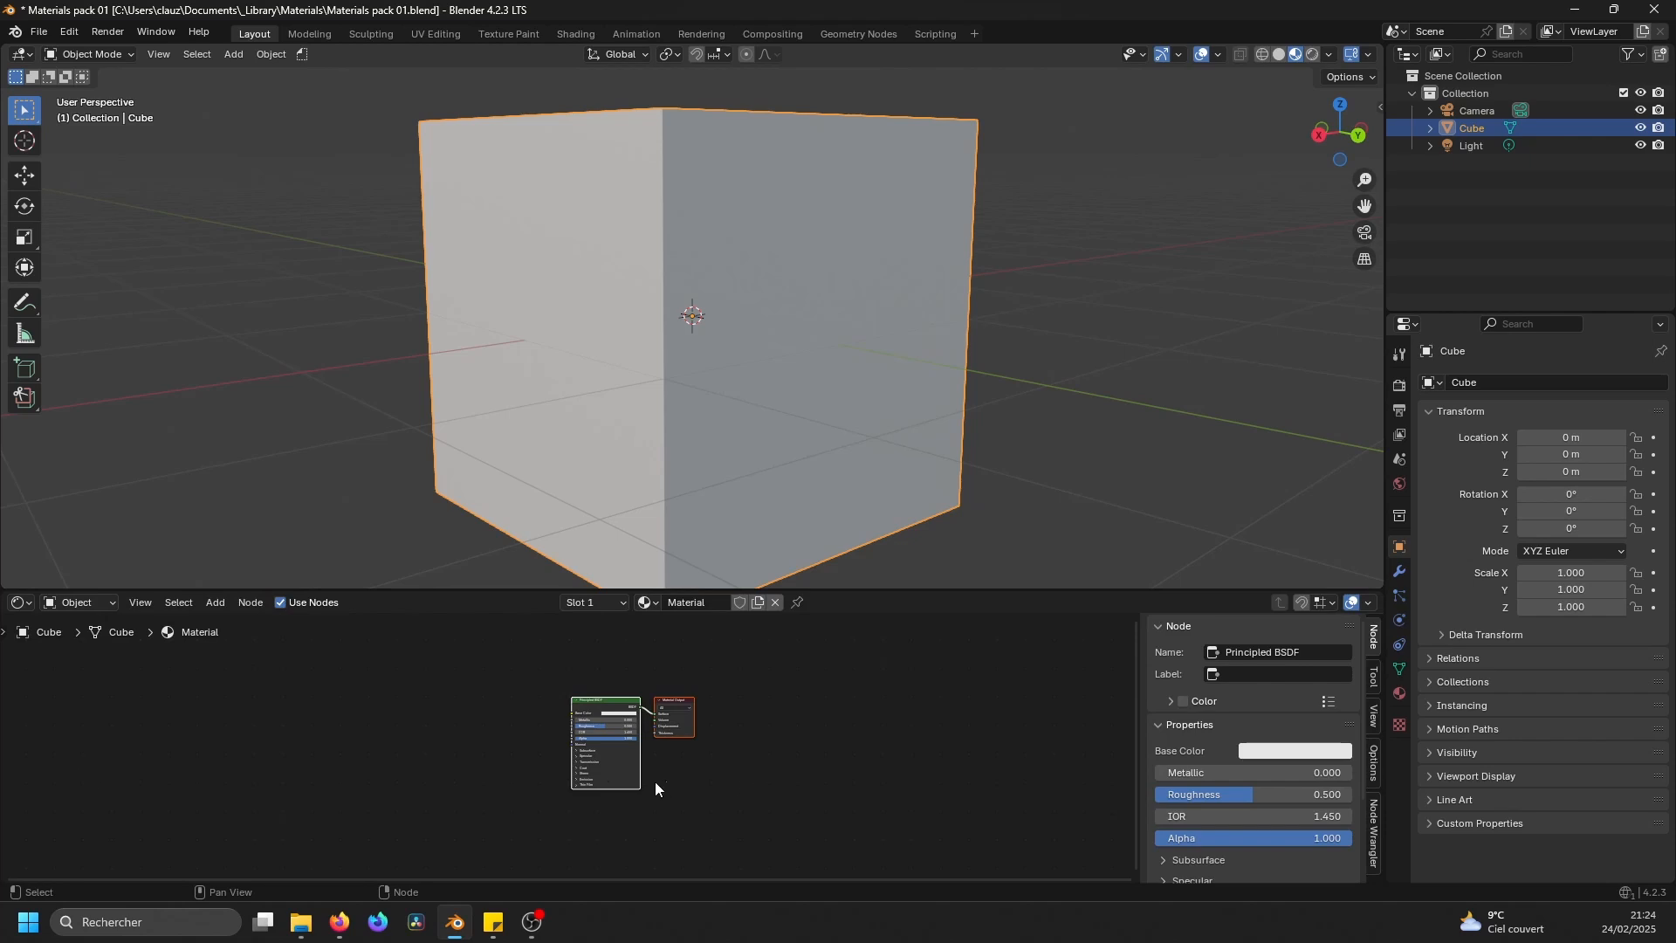
- Build a Principled texture setup on the cube's Principled BSDF from the Asphalt023S 2K Roughness, NormalGL, Displacement, Color and AmbientOcclusion images
scroll(601, 783, "up", 2)
scroll(601, 783, "up", 1)
left_click(660, 632)
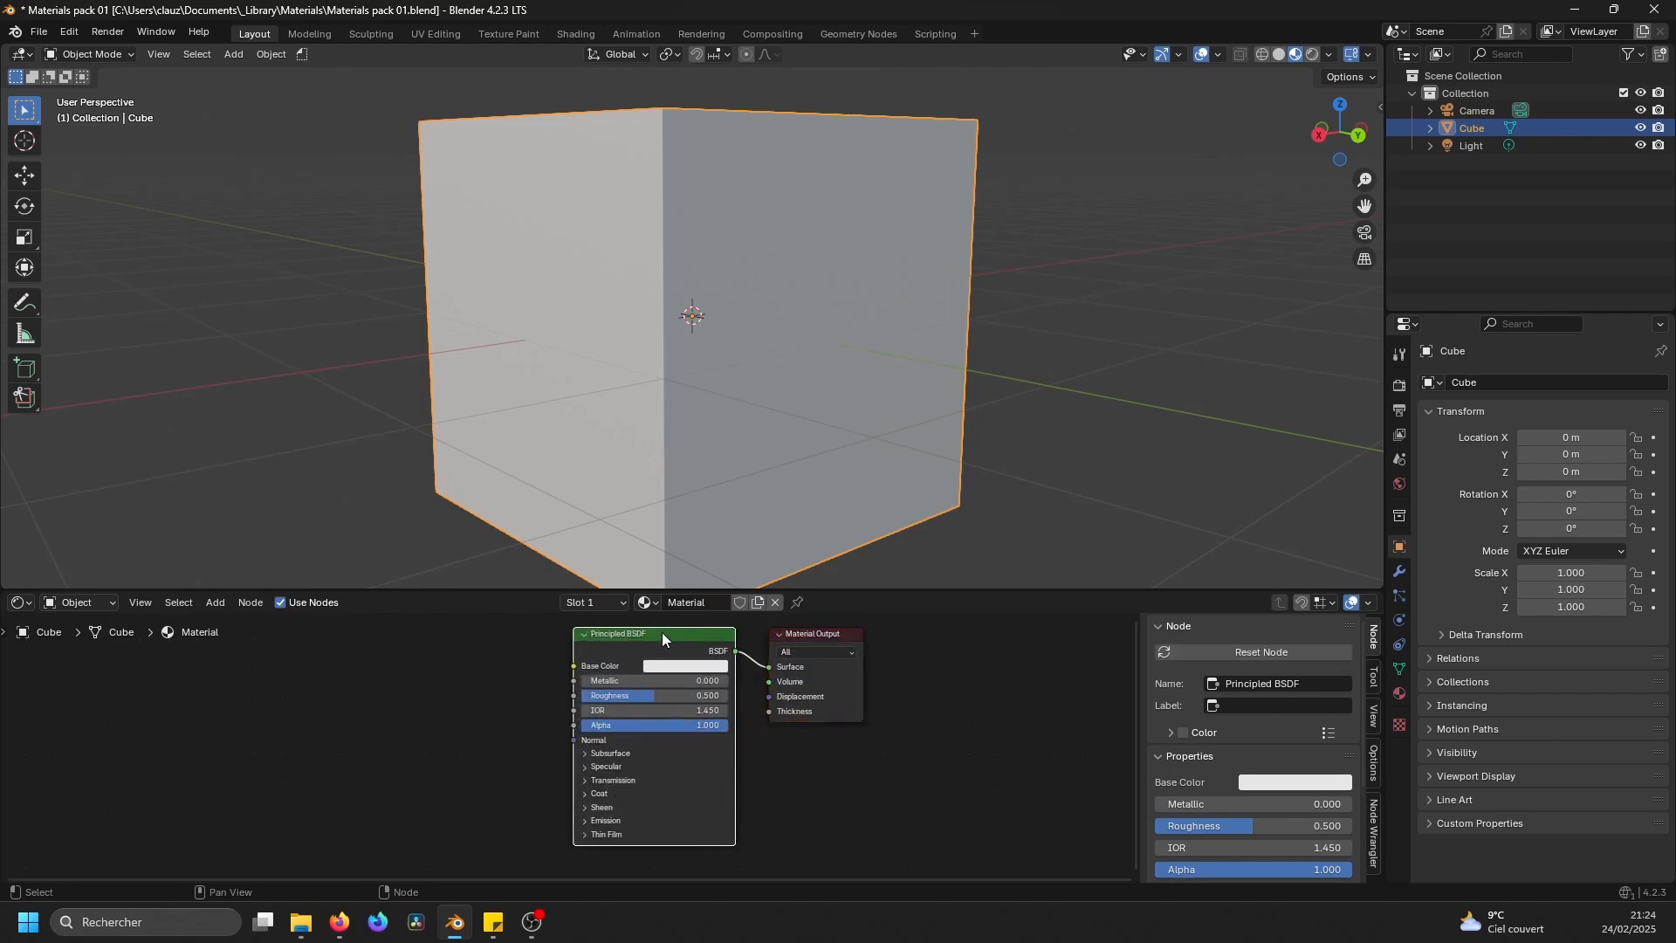
key("ctrl+shift+t")
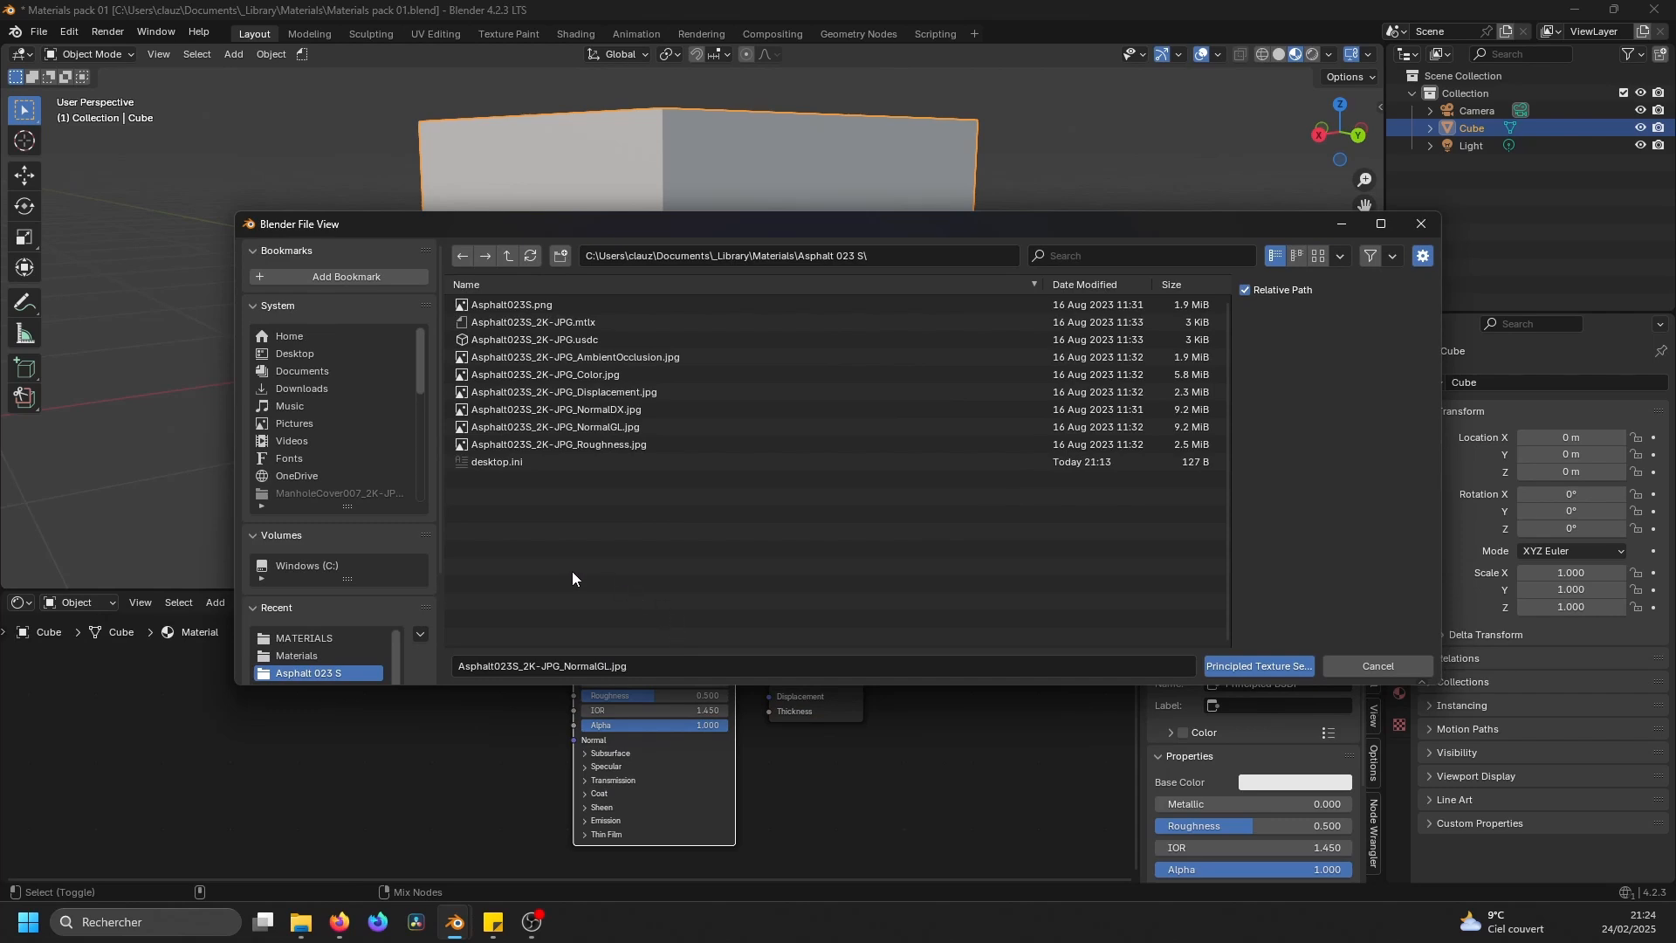
left_click(624, 446)
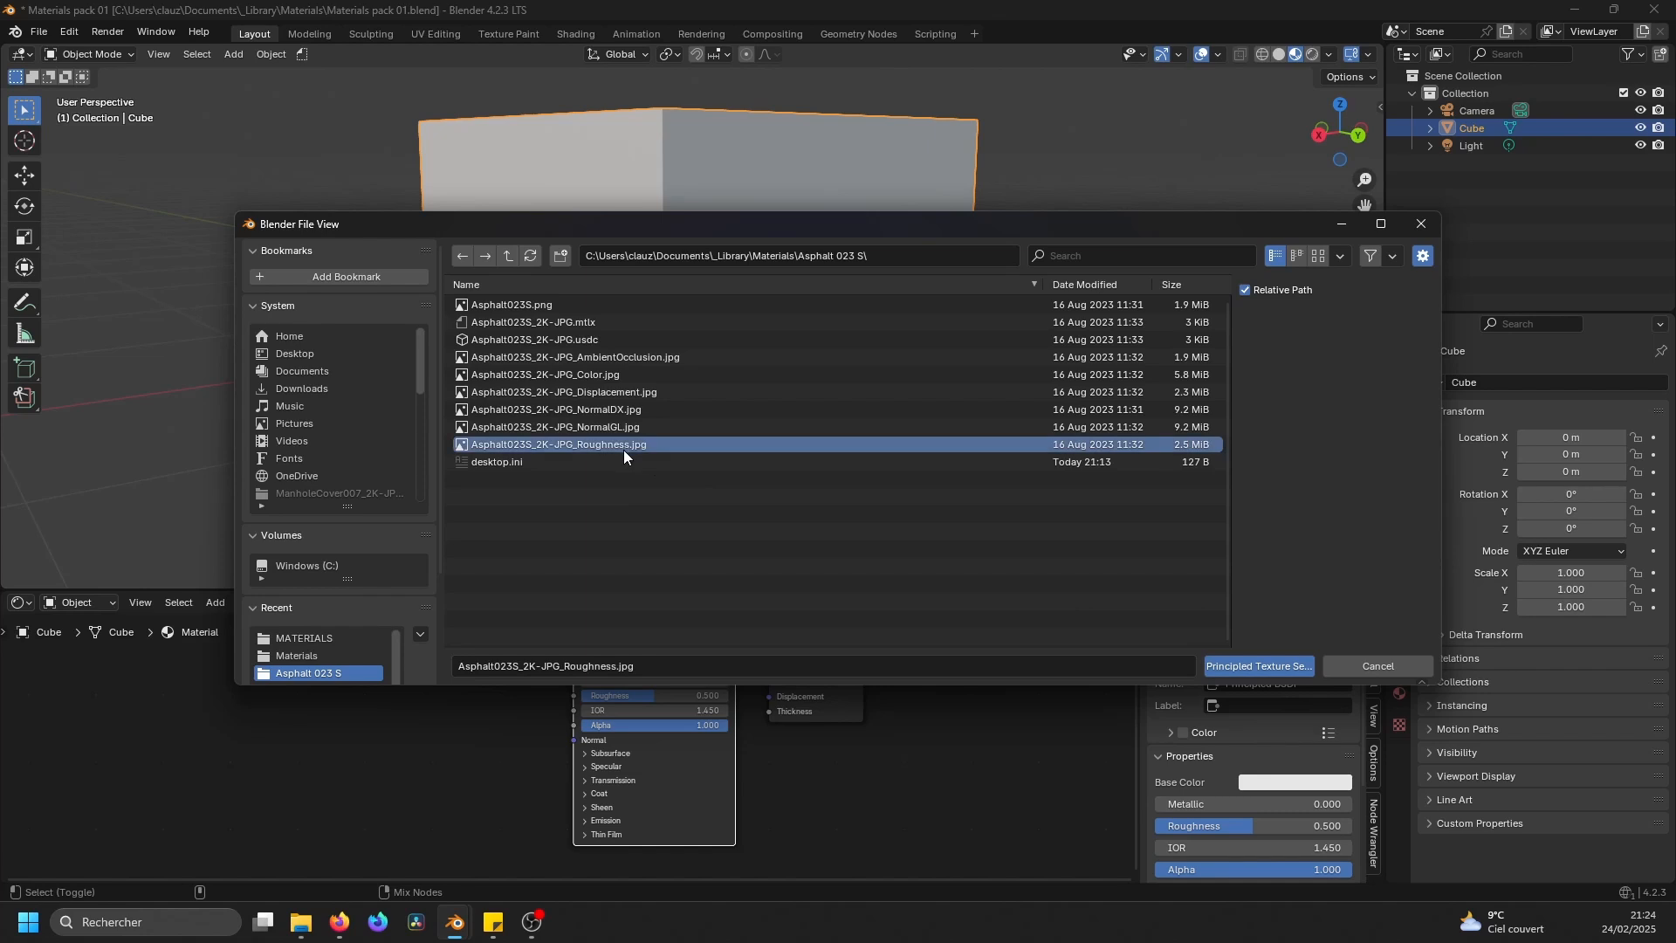
left_click(622, 427, "shift")
left_click(633, 392, "shift")
left_click(615, 375, "shift")
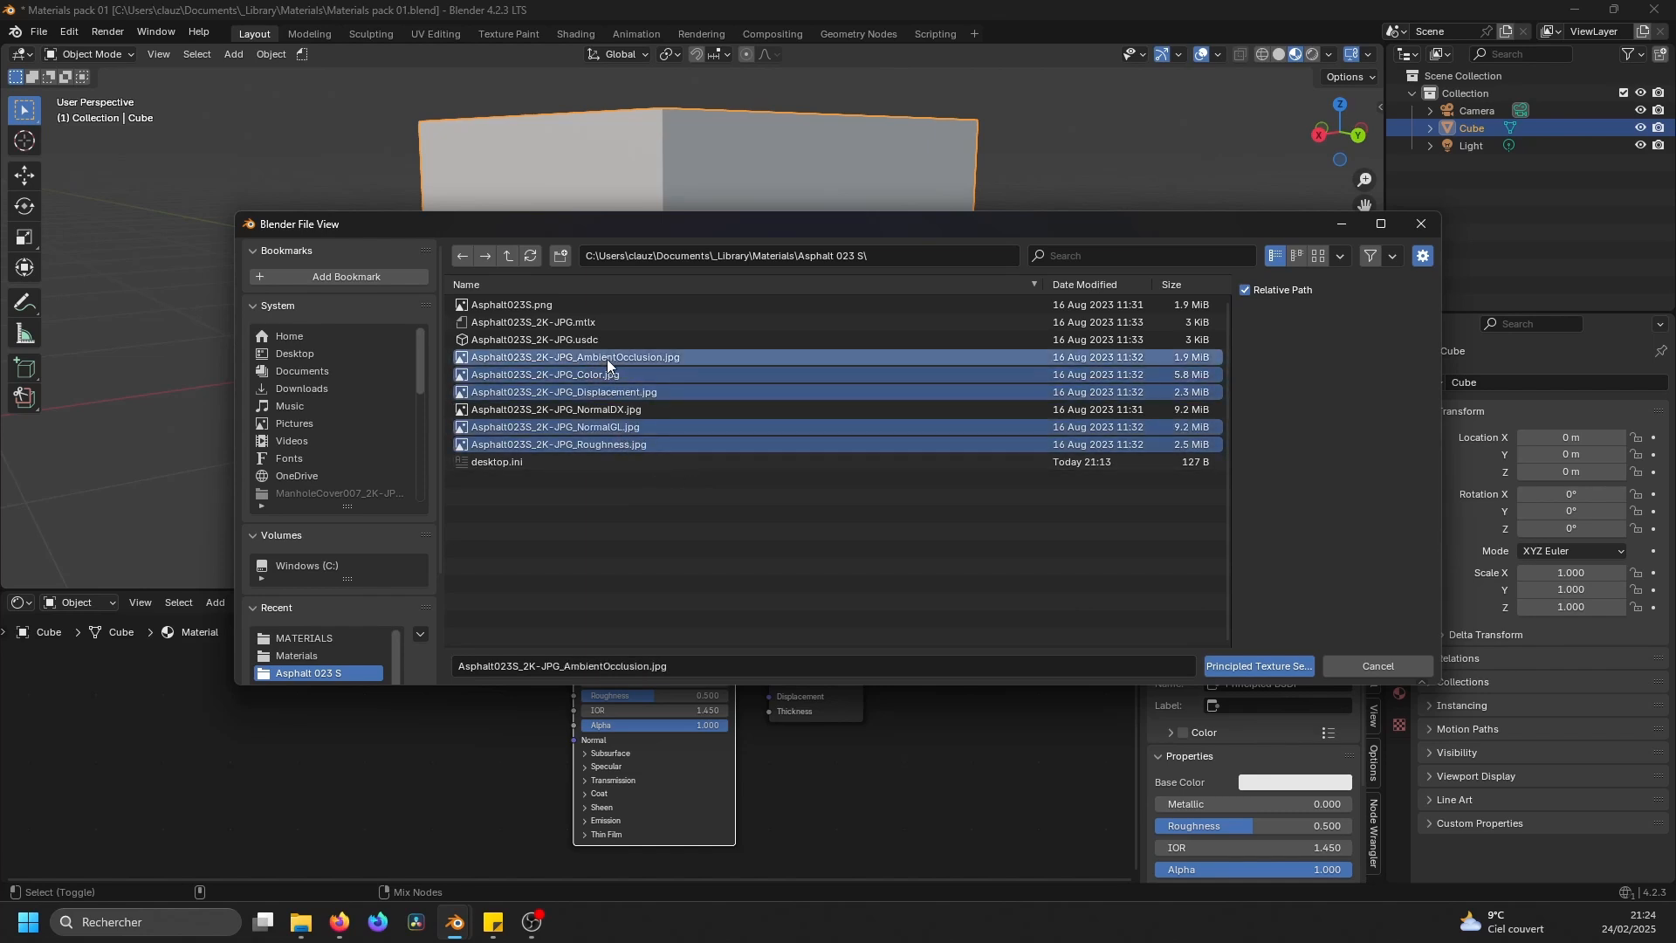
left_click(1268, 665)
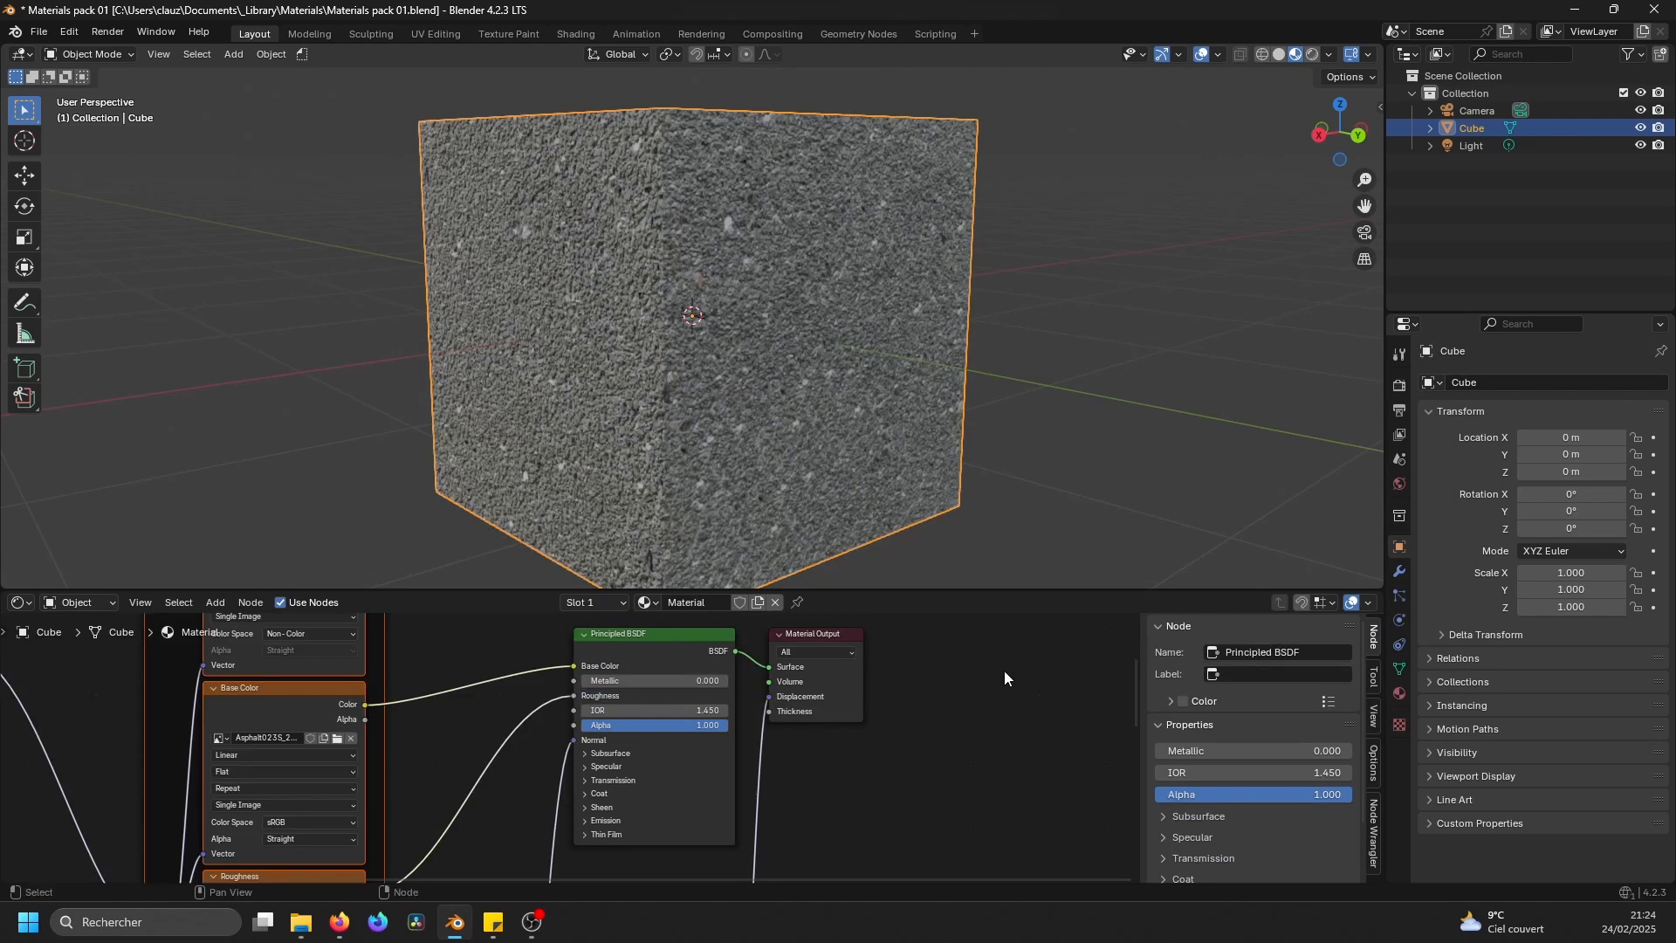
scroll(810, 421, "down", 3)
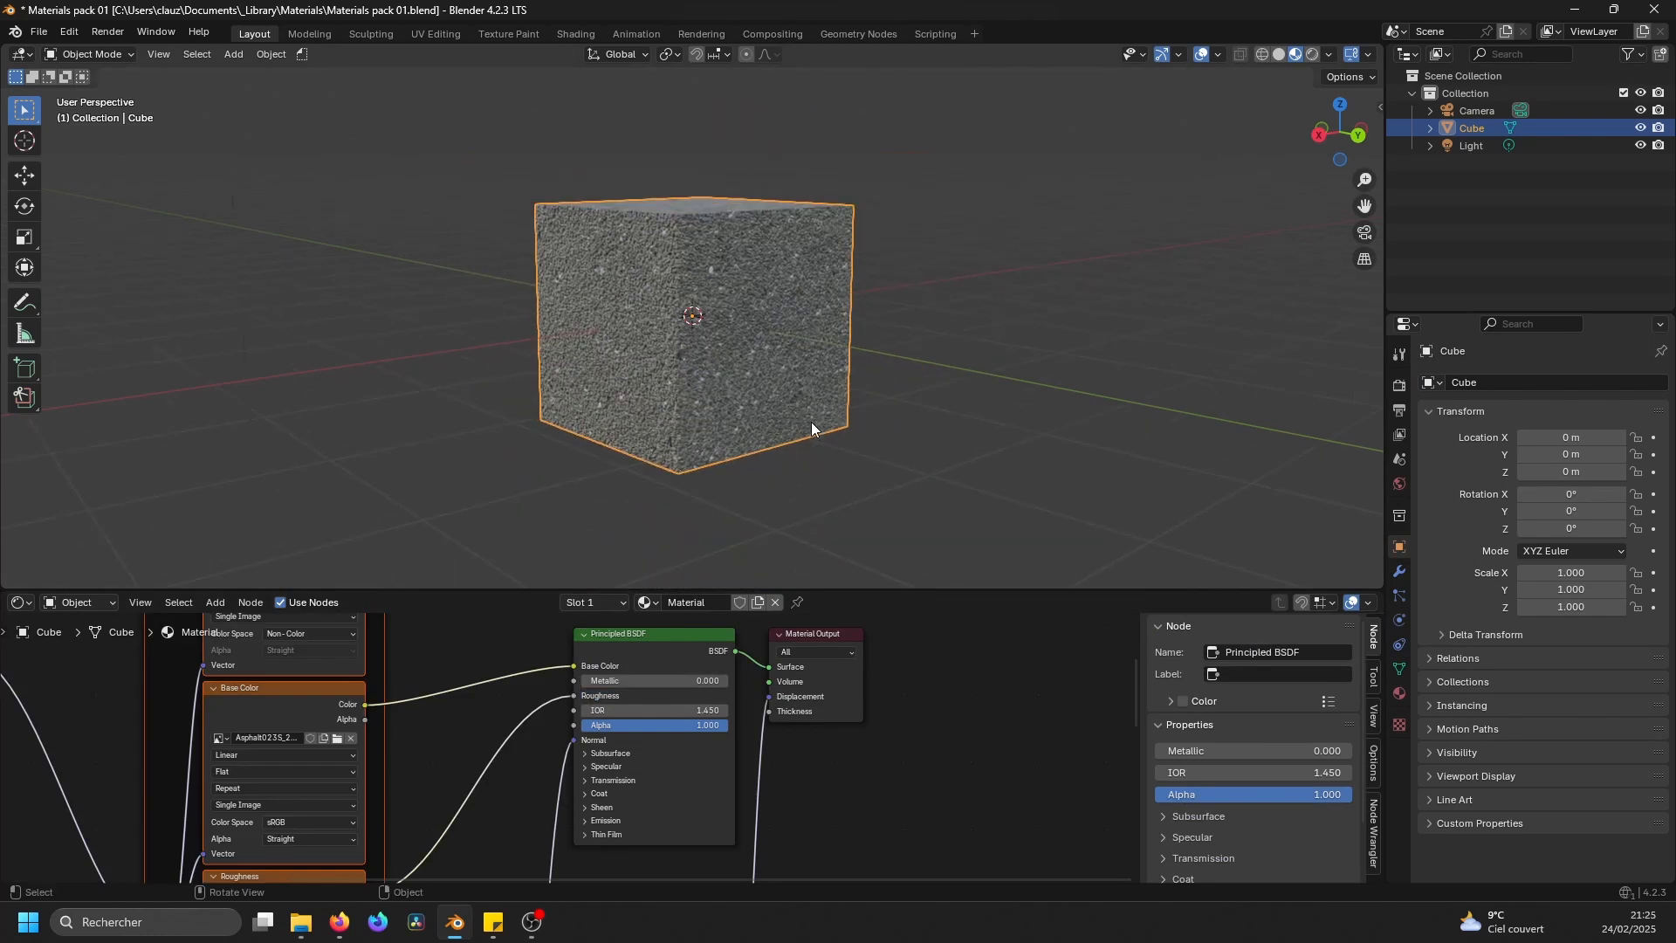
- Save the file as a new copy named Materials in the Documents\_Blender Library\MATERIALS folder
left_click(37, 33)
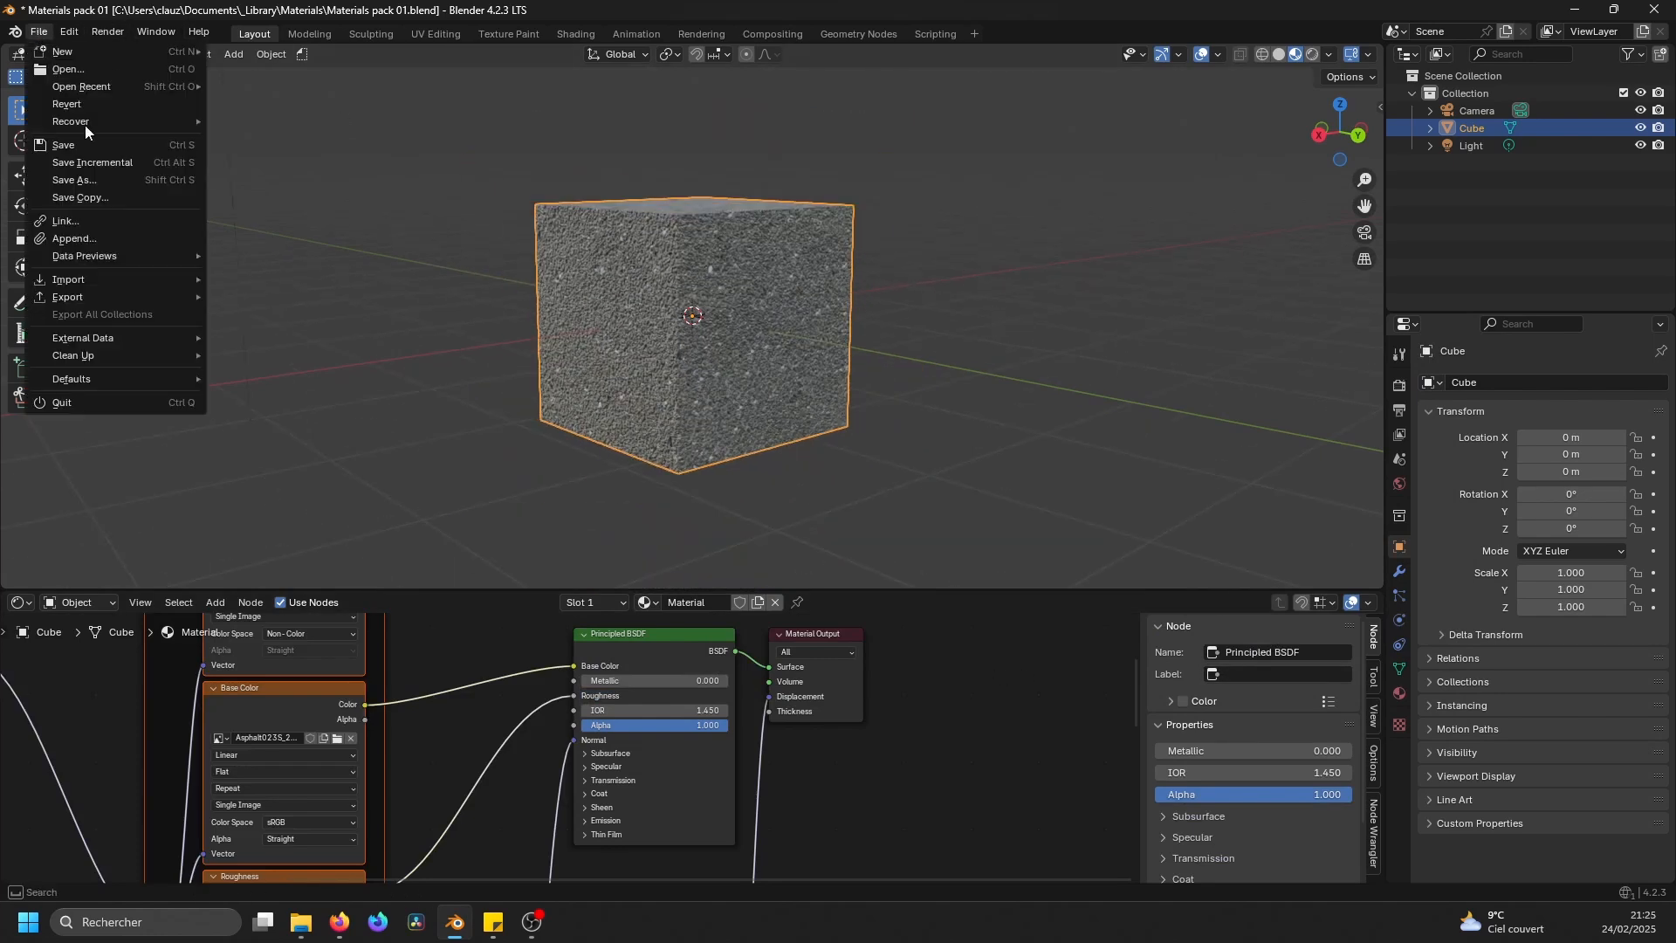
left_click(103, 180)
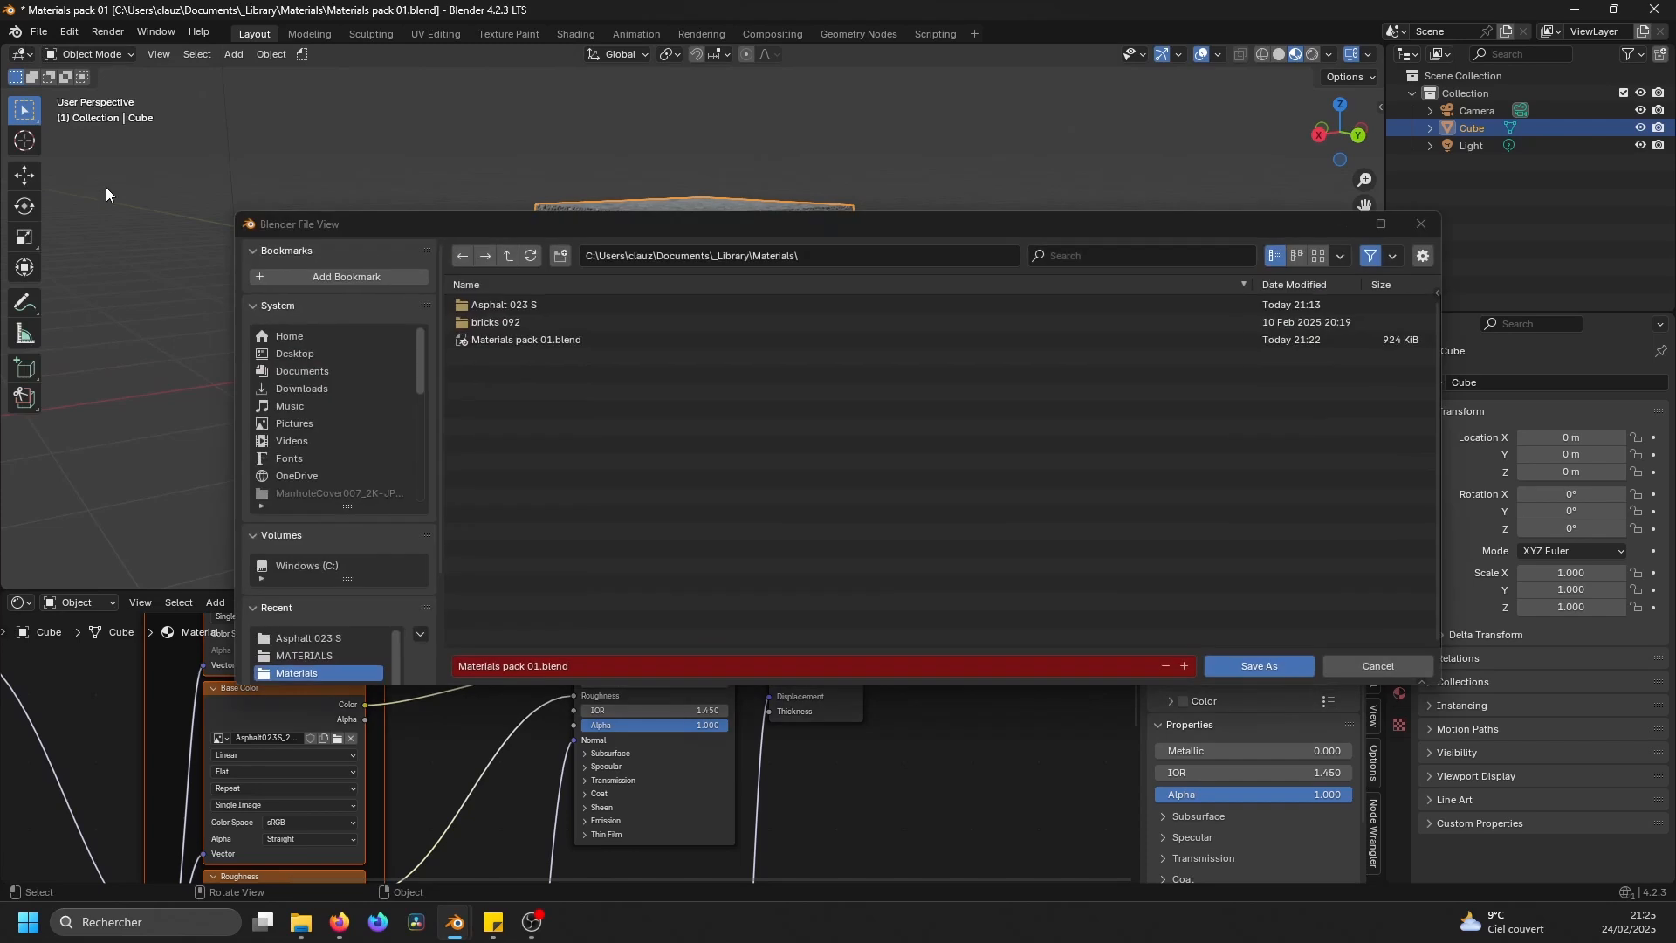
left_click(507, 258)
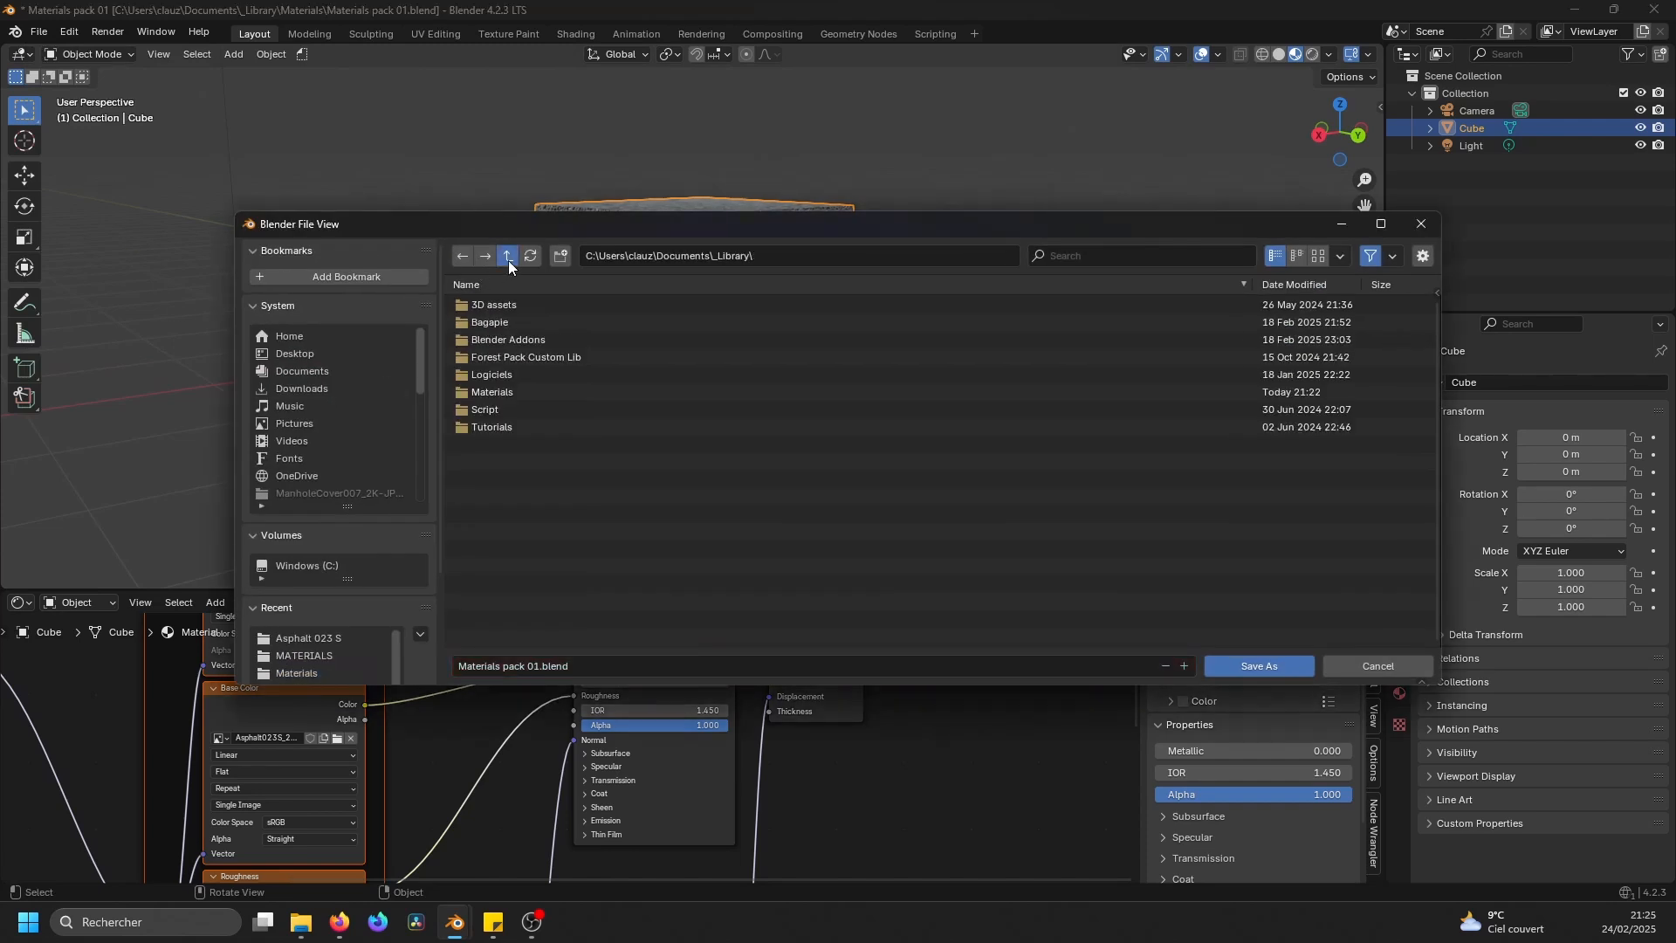
left_click(508, 257)
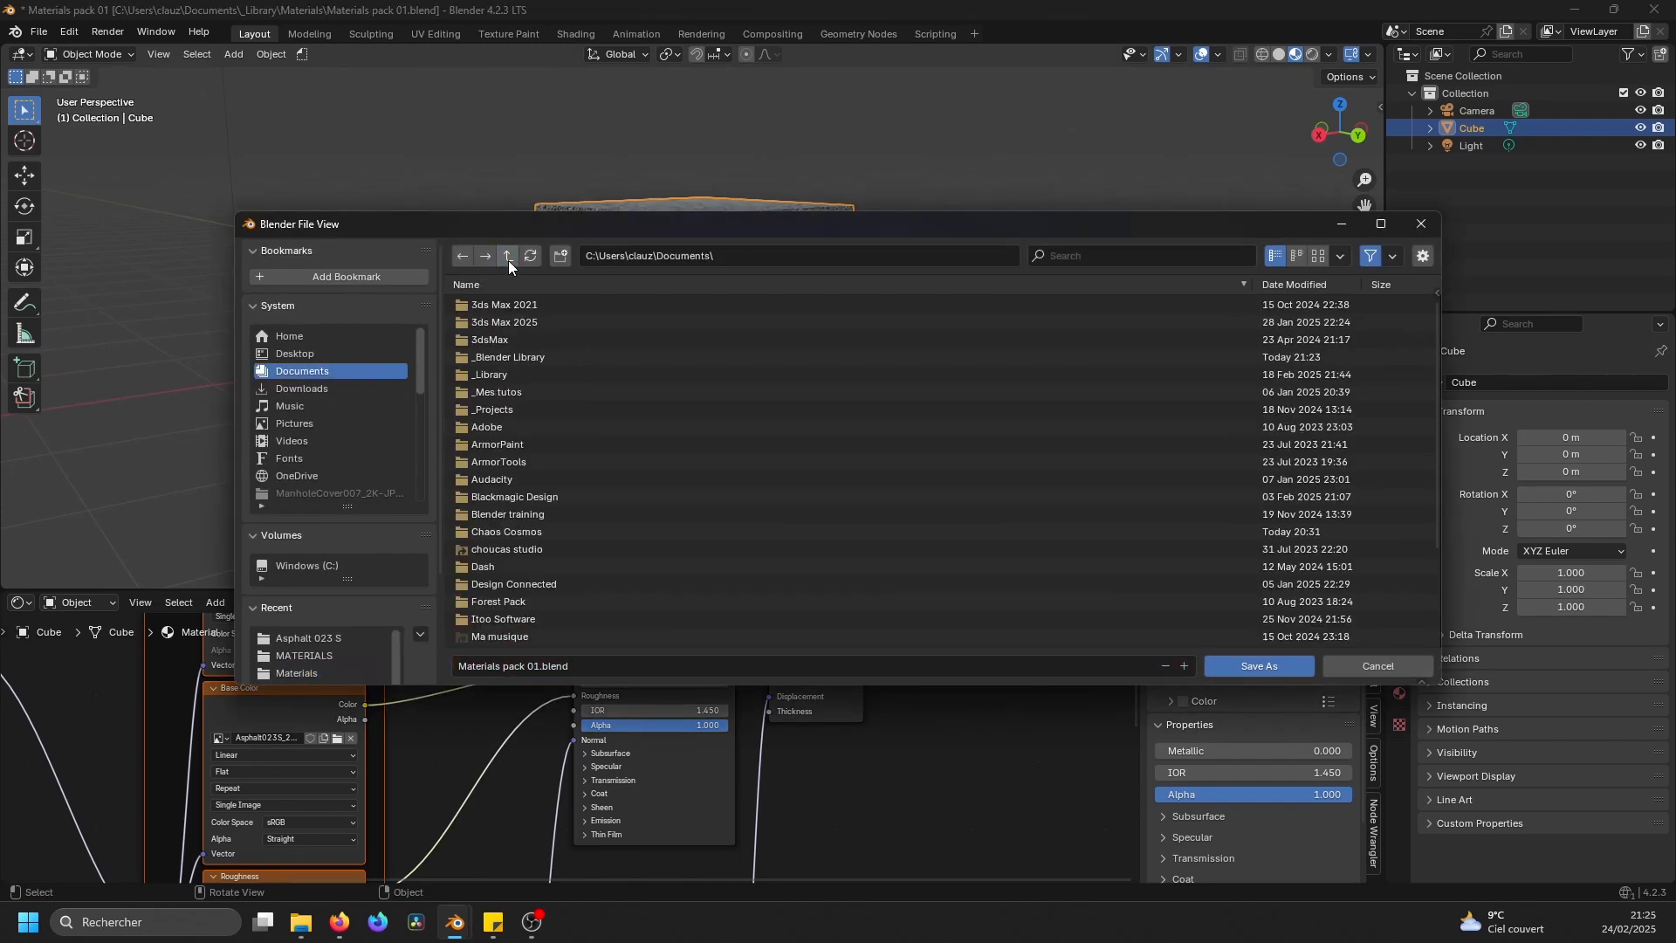
double_click(530, 356)
double_click(508, 340)
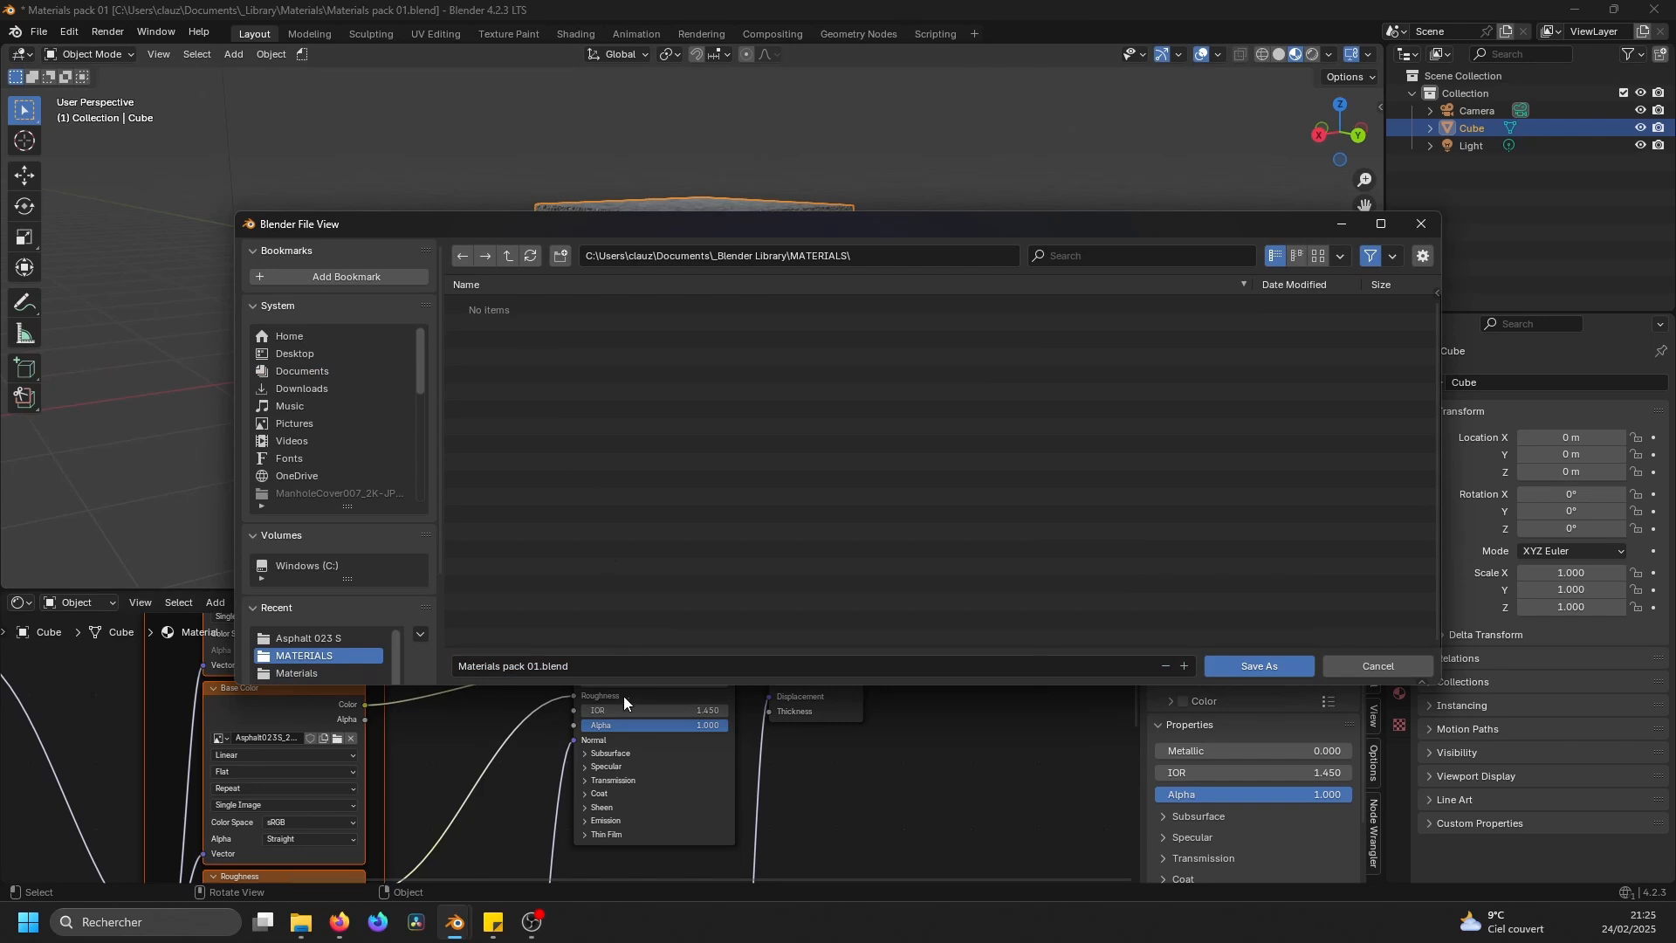
left_click(572, 665)
left_click_drag(503, 666, 757, 645)
key("BackSpace")
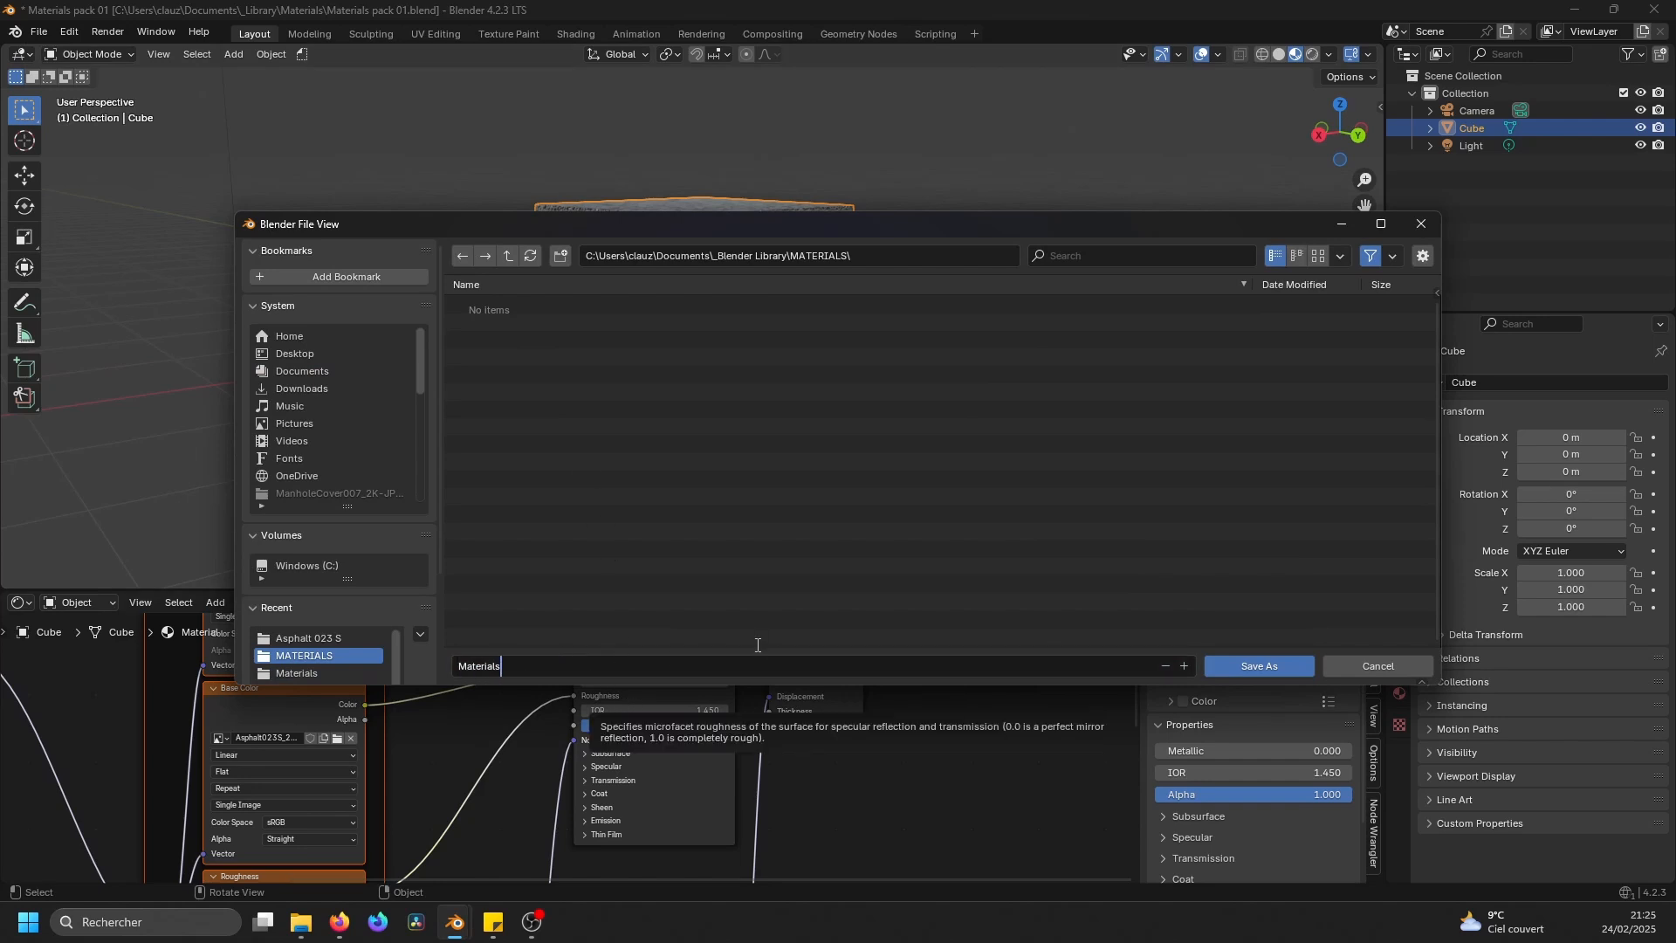
left_click(1255, 664)
left_click(1257, 665)
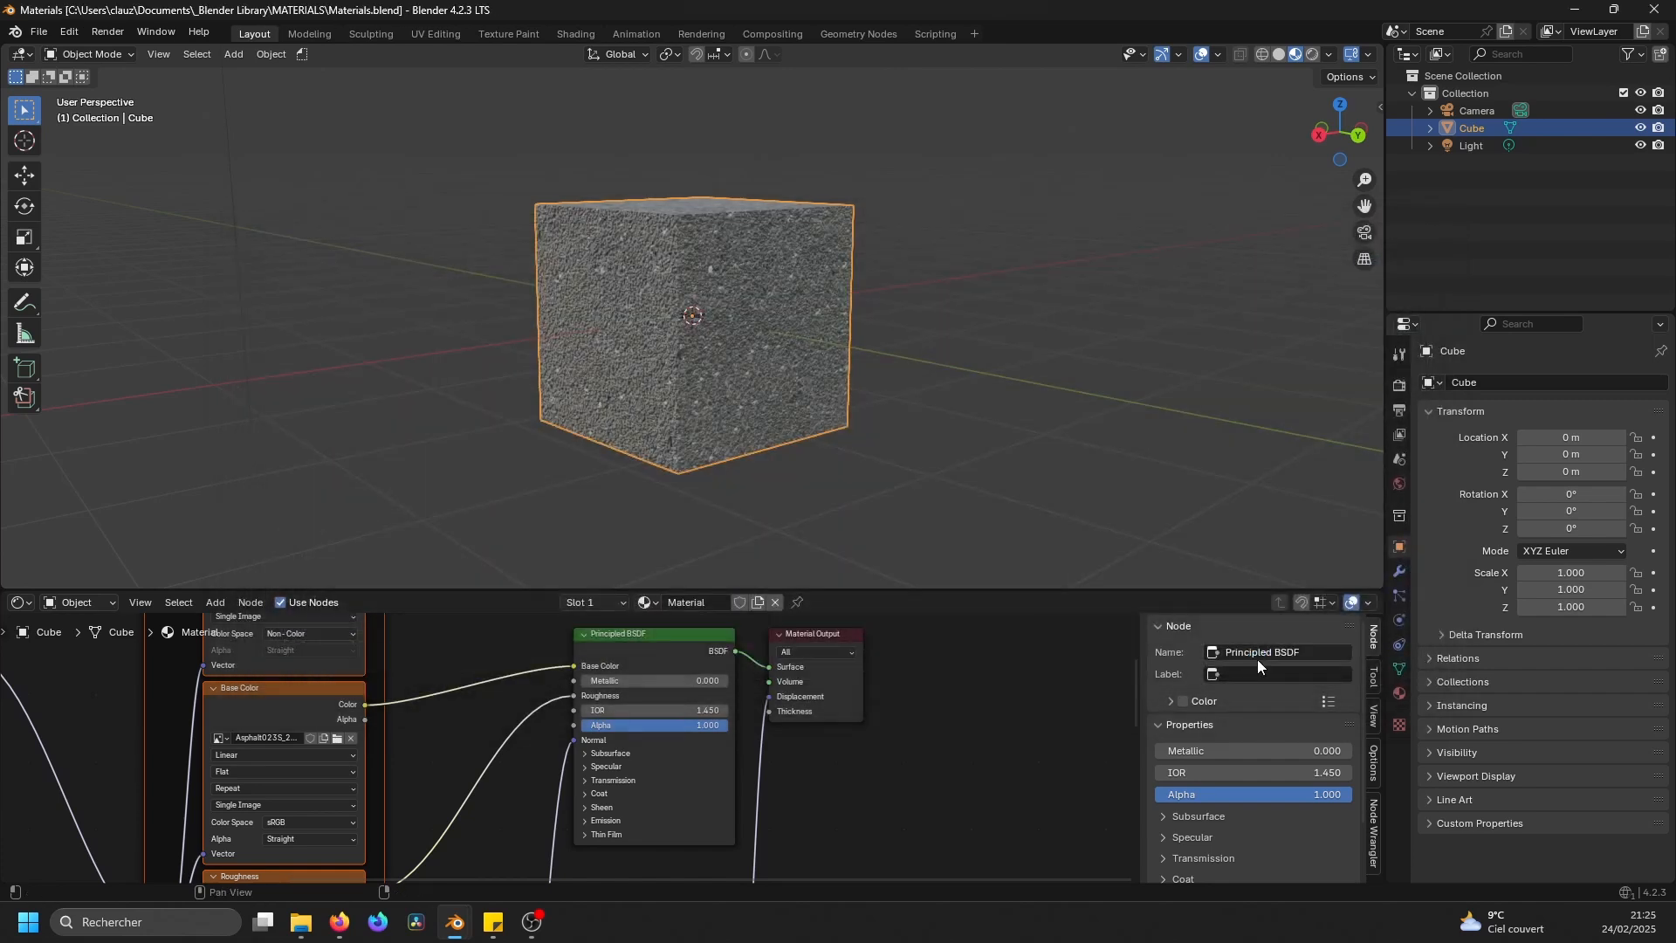
- Switch the outliner's display mode to Blender File
left_click(1414, 57)
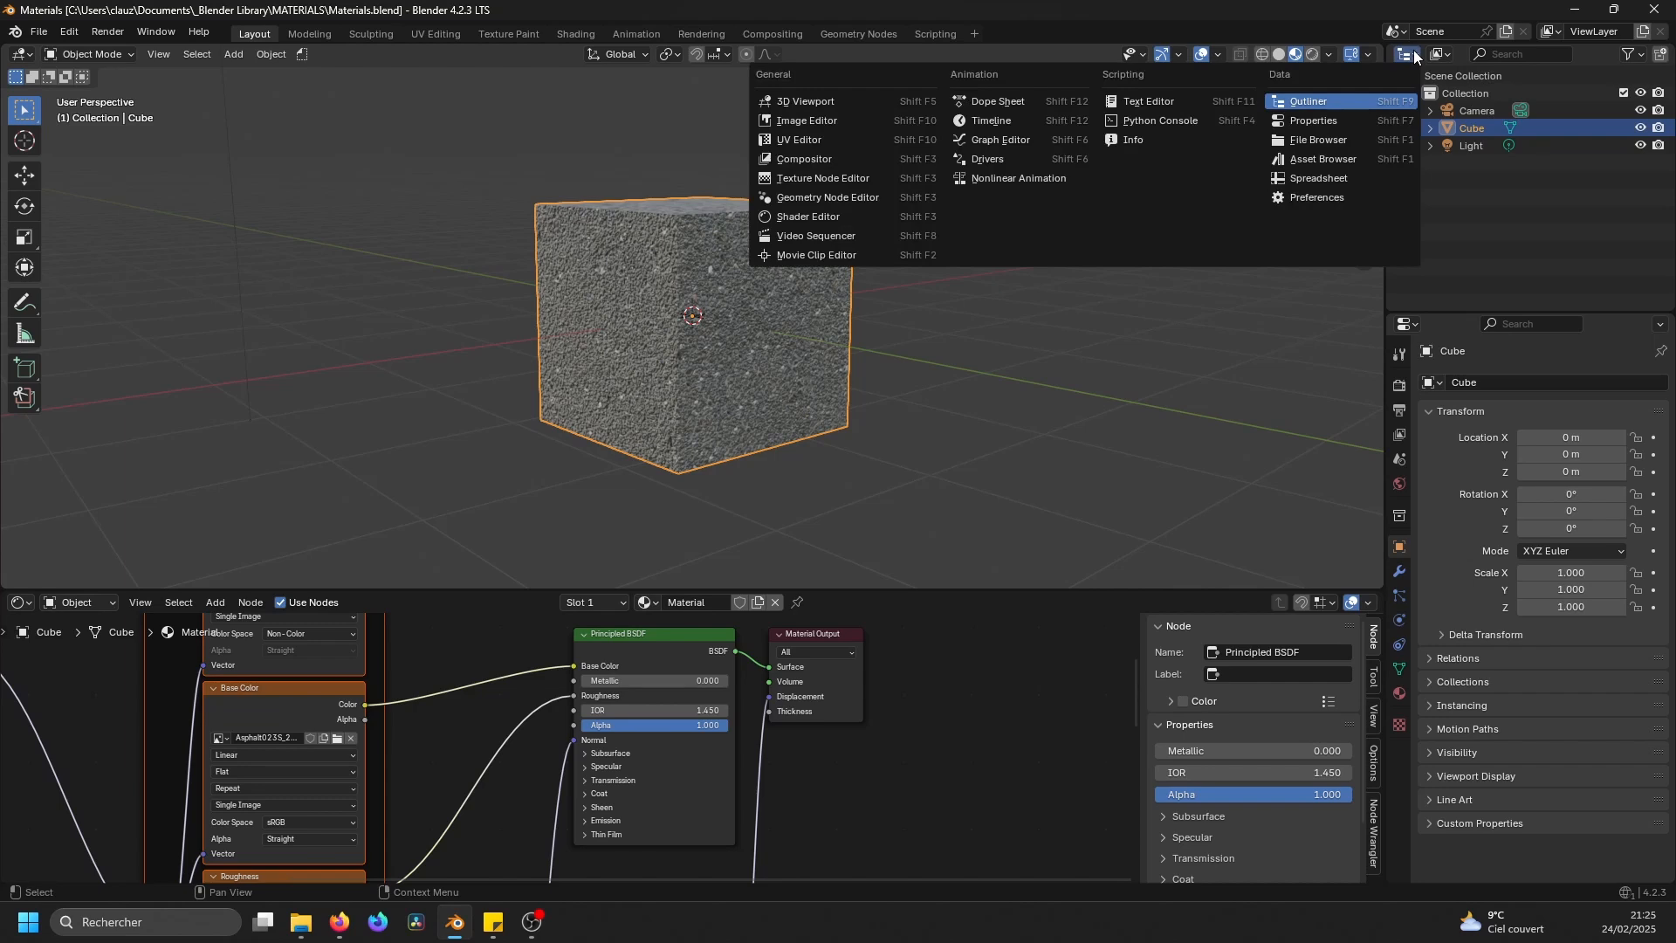
left_click(1443, 57)
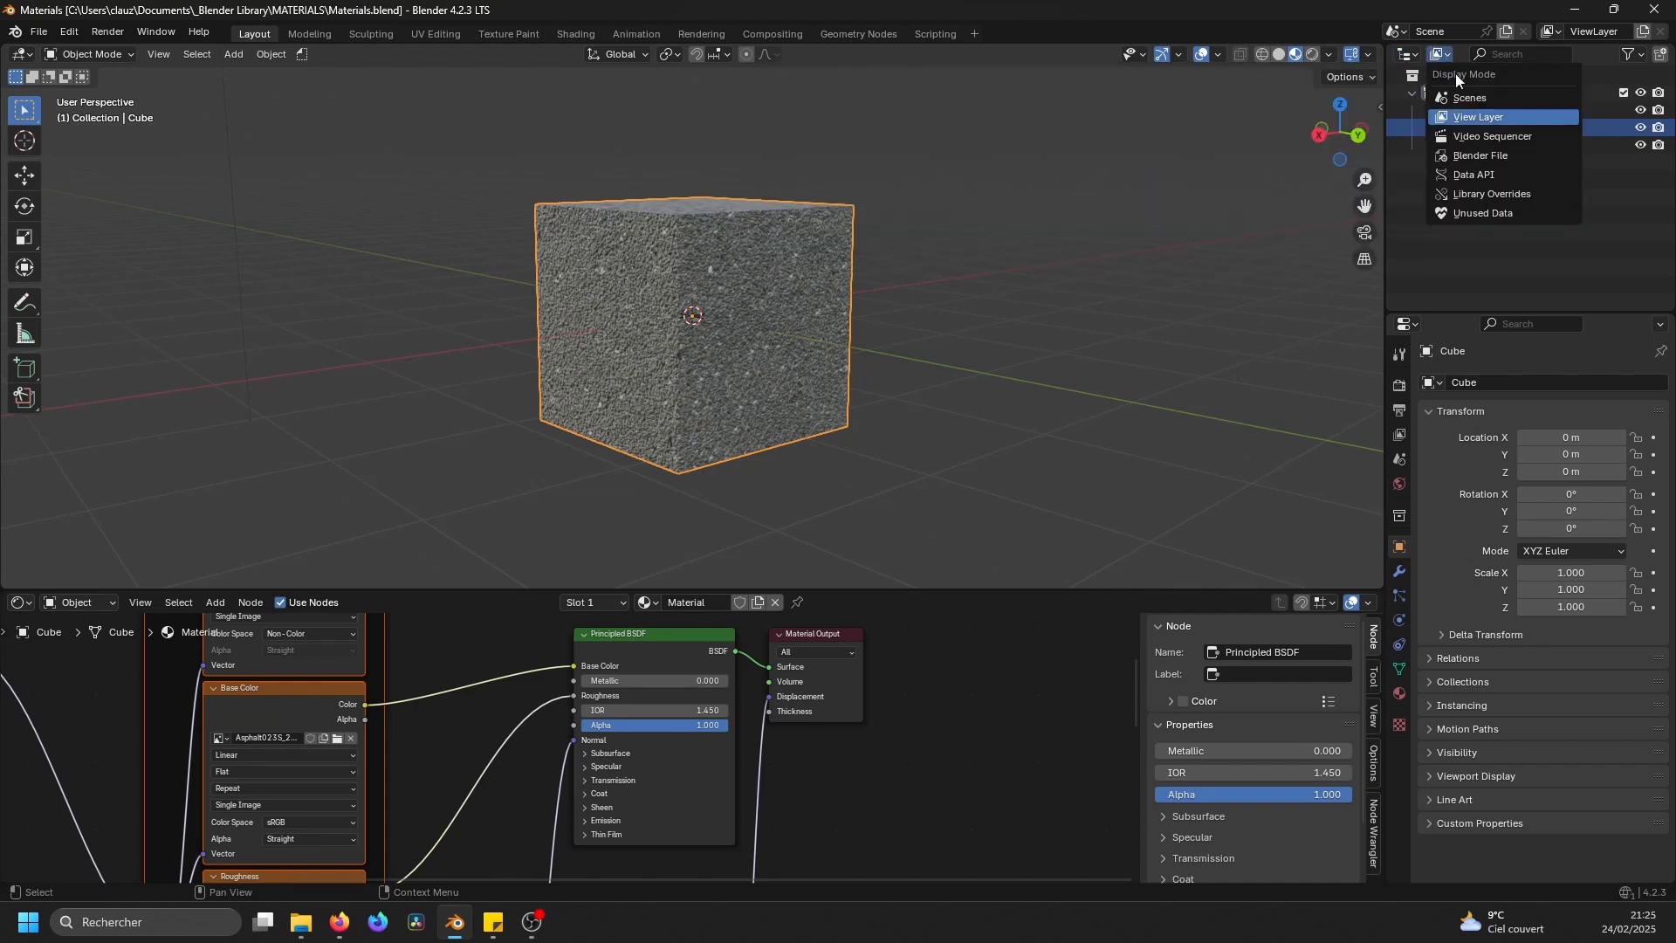
left_click(1482, 155)
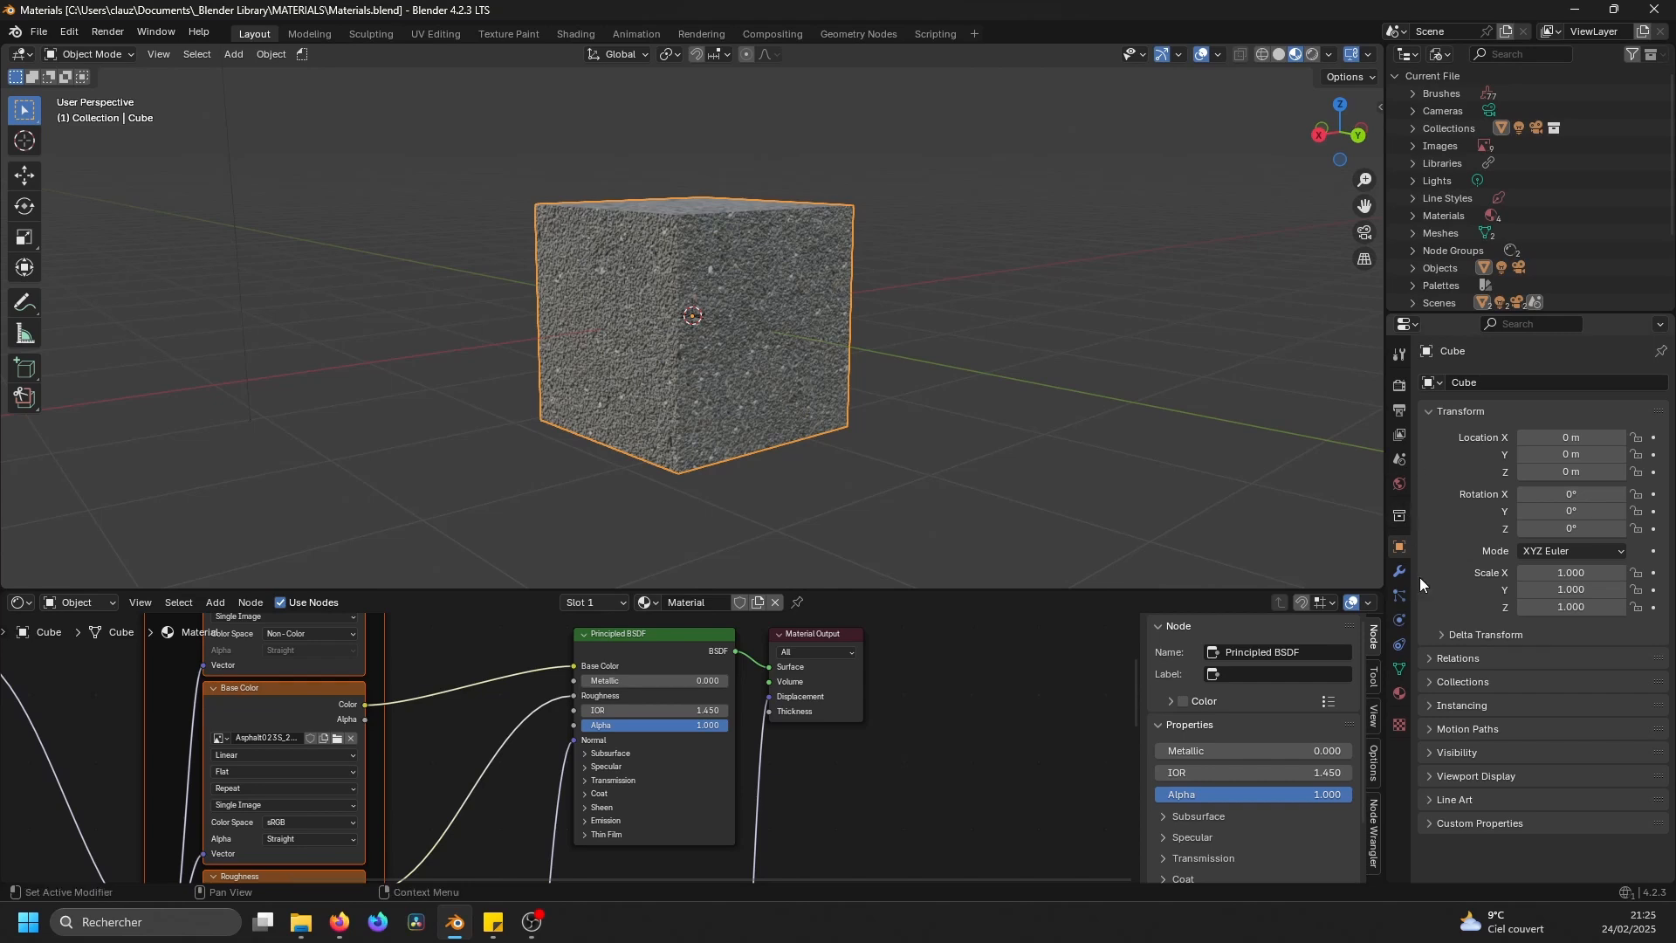
- Rename the cube's material as MAT_asphalt 023 in its material properties
left_click(1399, 693)
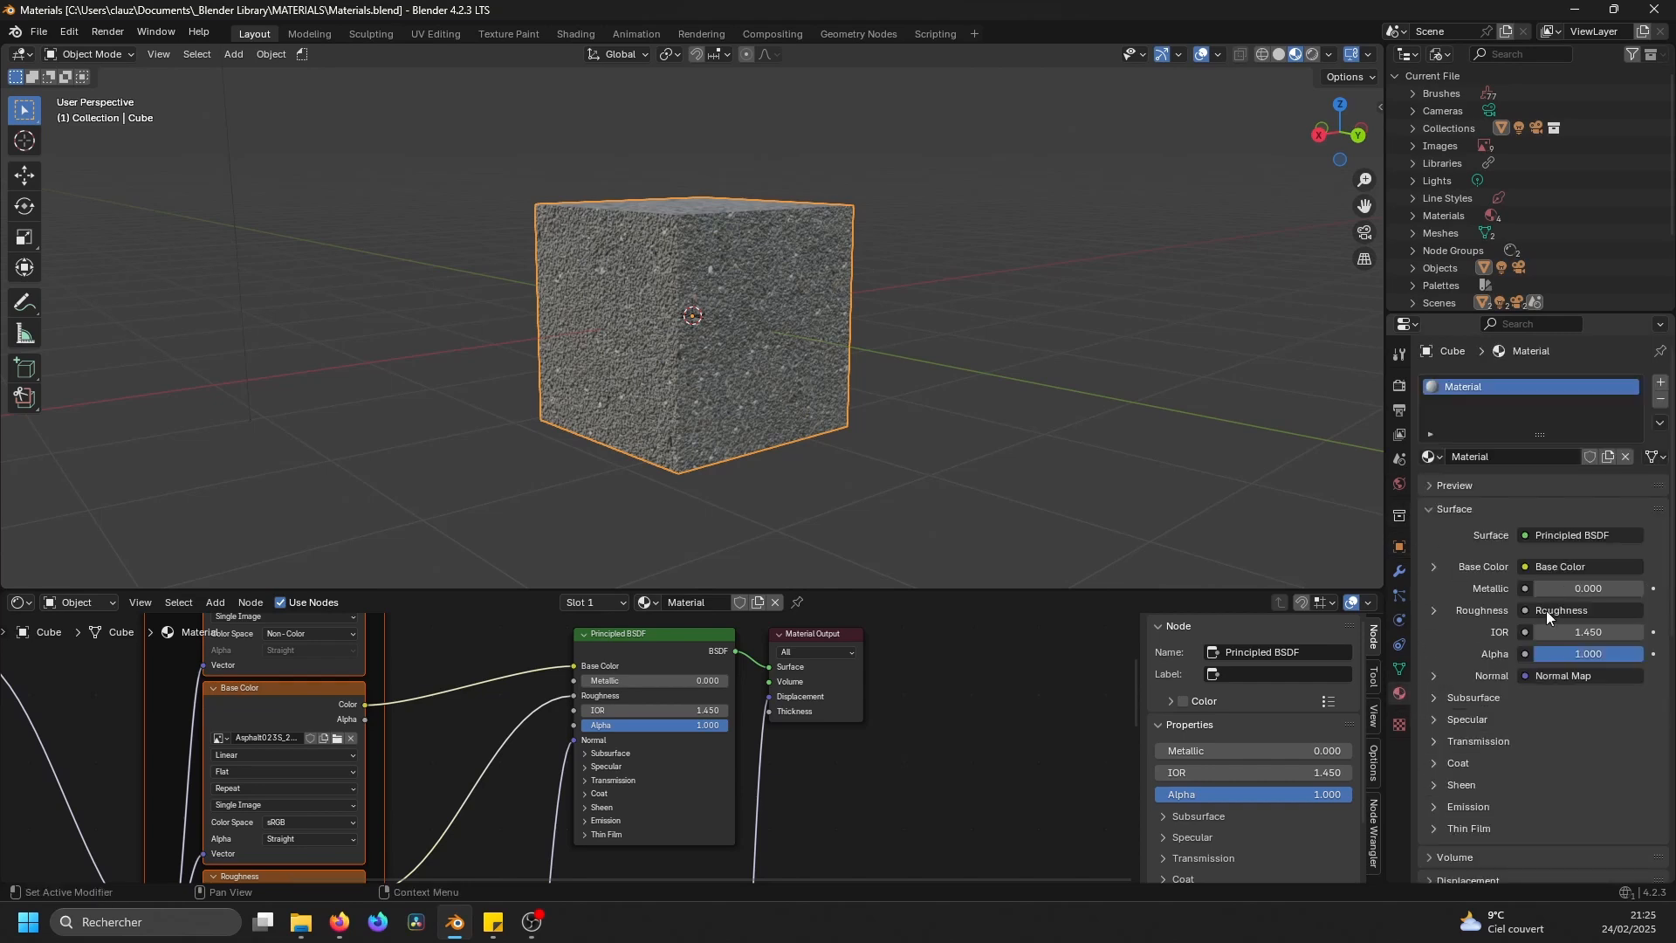
double_click(1503, 455)
type("MATG_")
key("BackSpace")
key("BackSpace")
type("_asphalt 023")
key("Return")
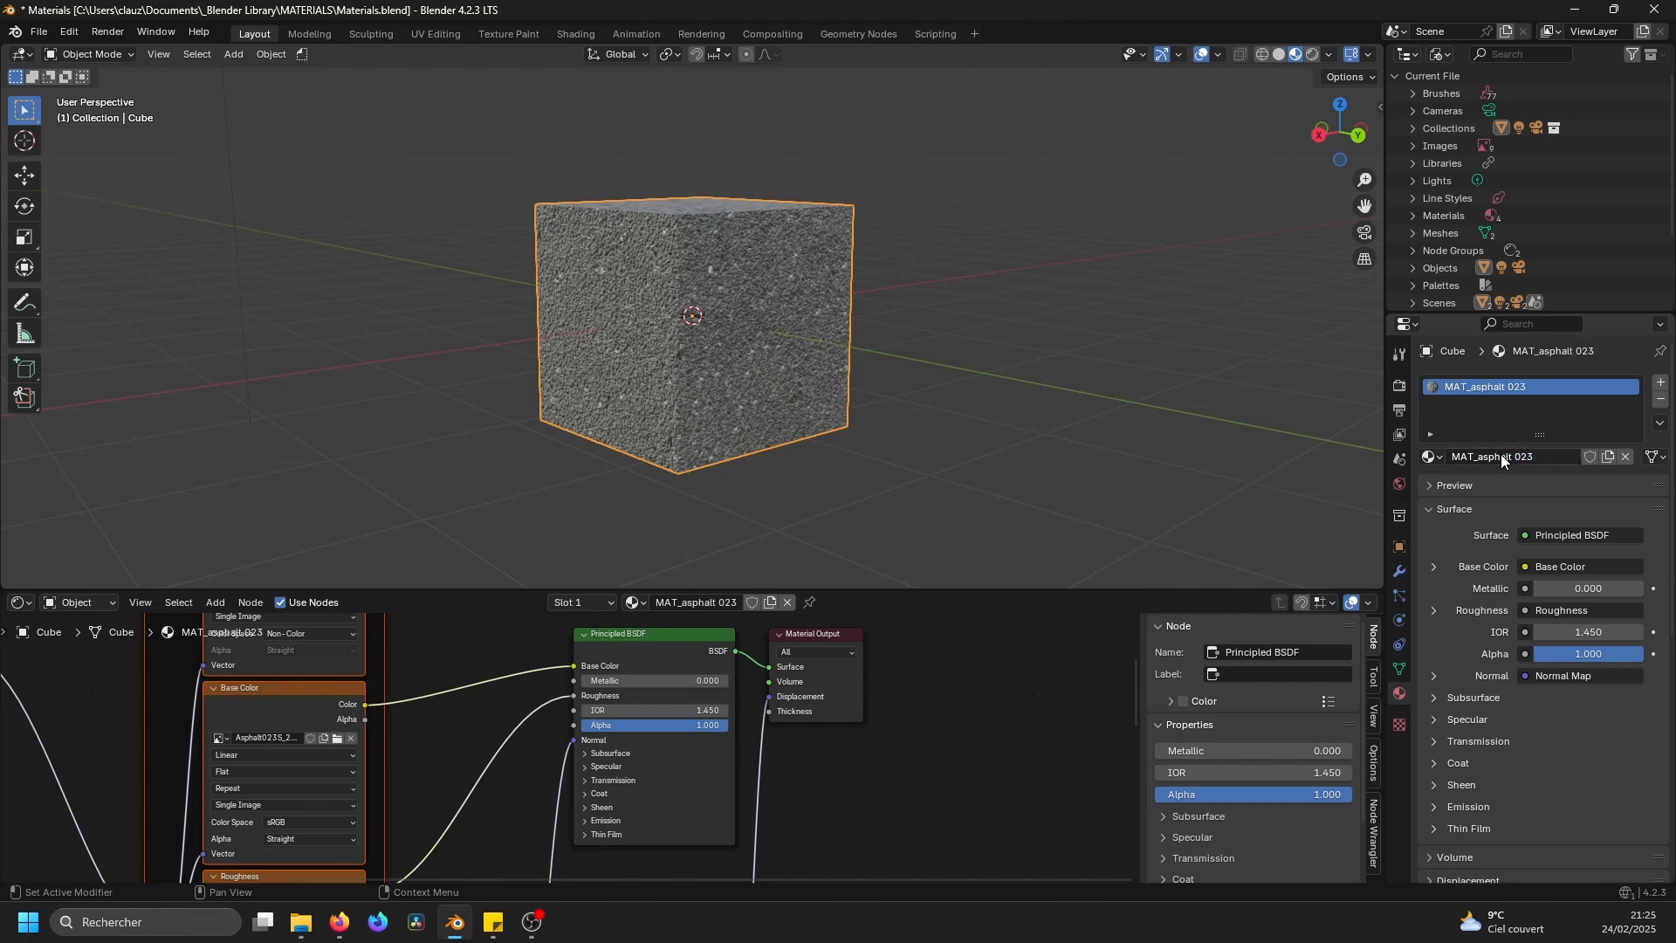
- Mark the MAT_asphalt 023 material as an asset from the outliner's Materials data and save the file
left_click(1413, 216)
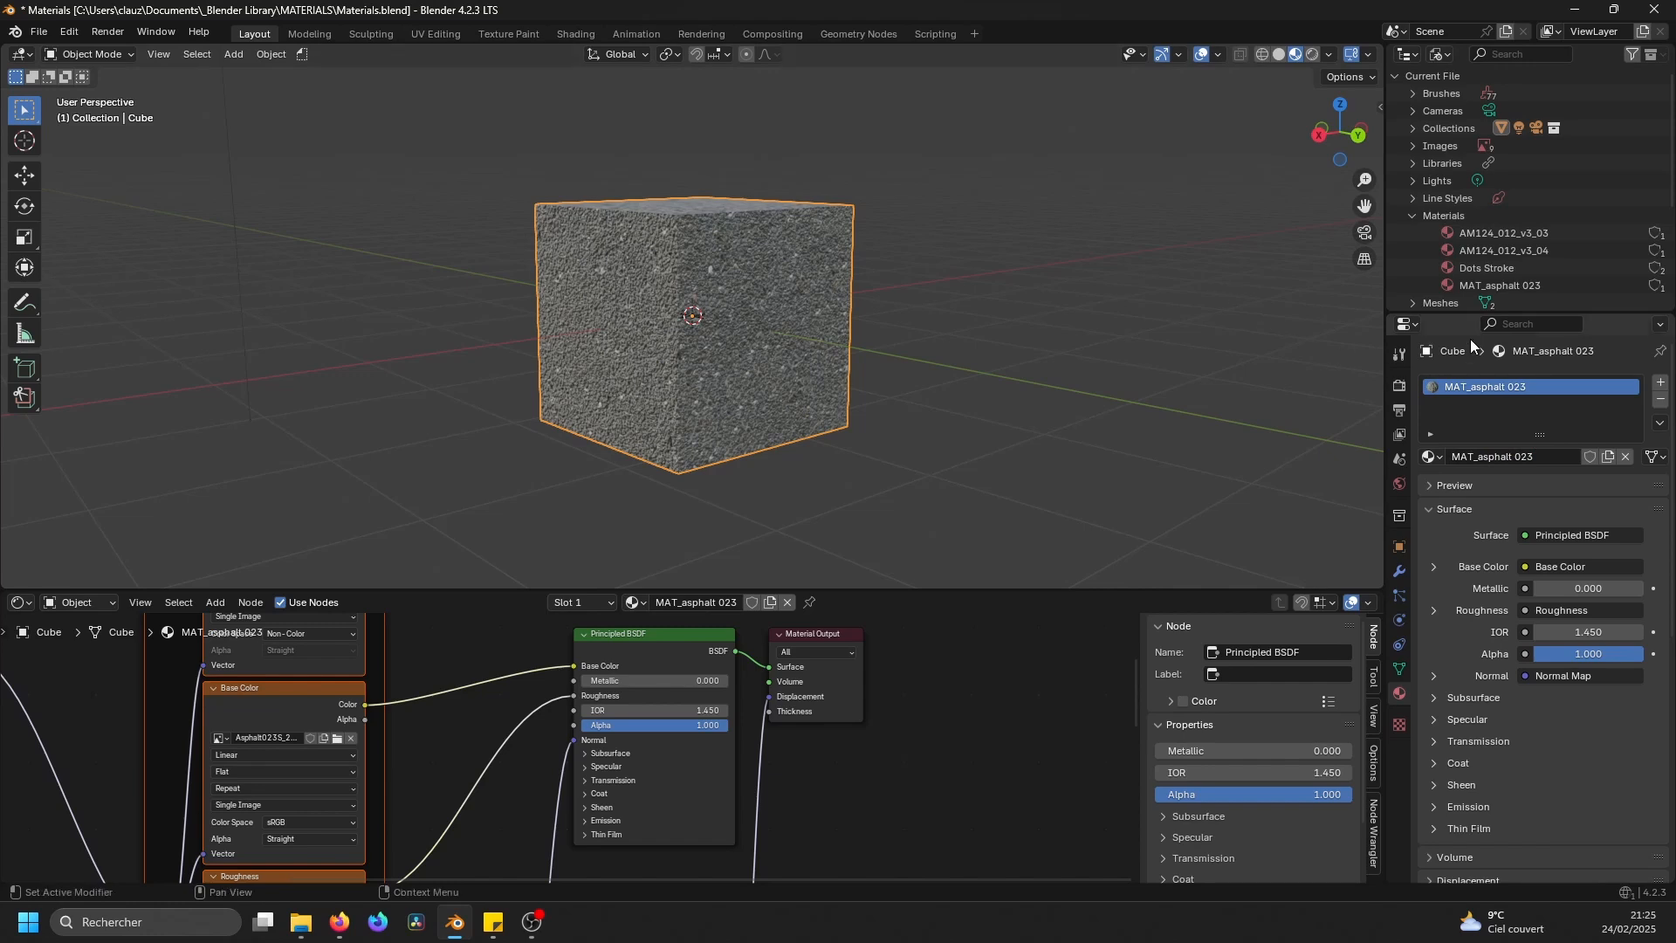
left_click(1516, 286)
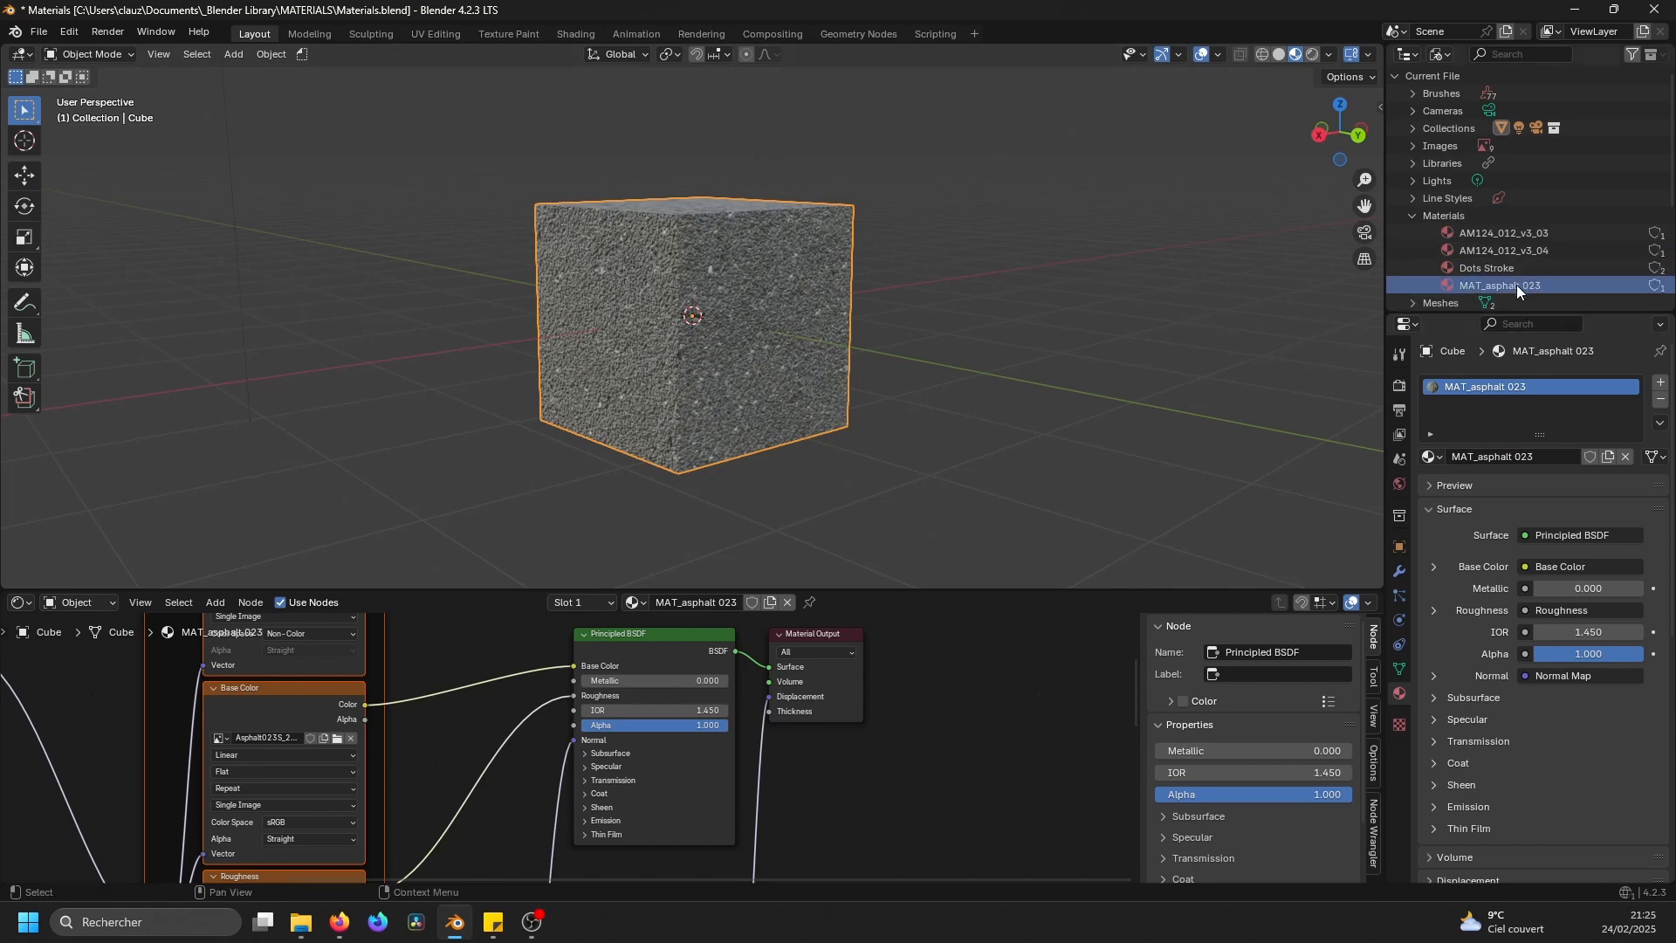
right_click(1516, 285)
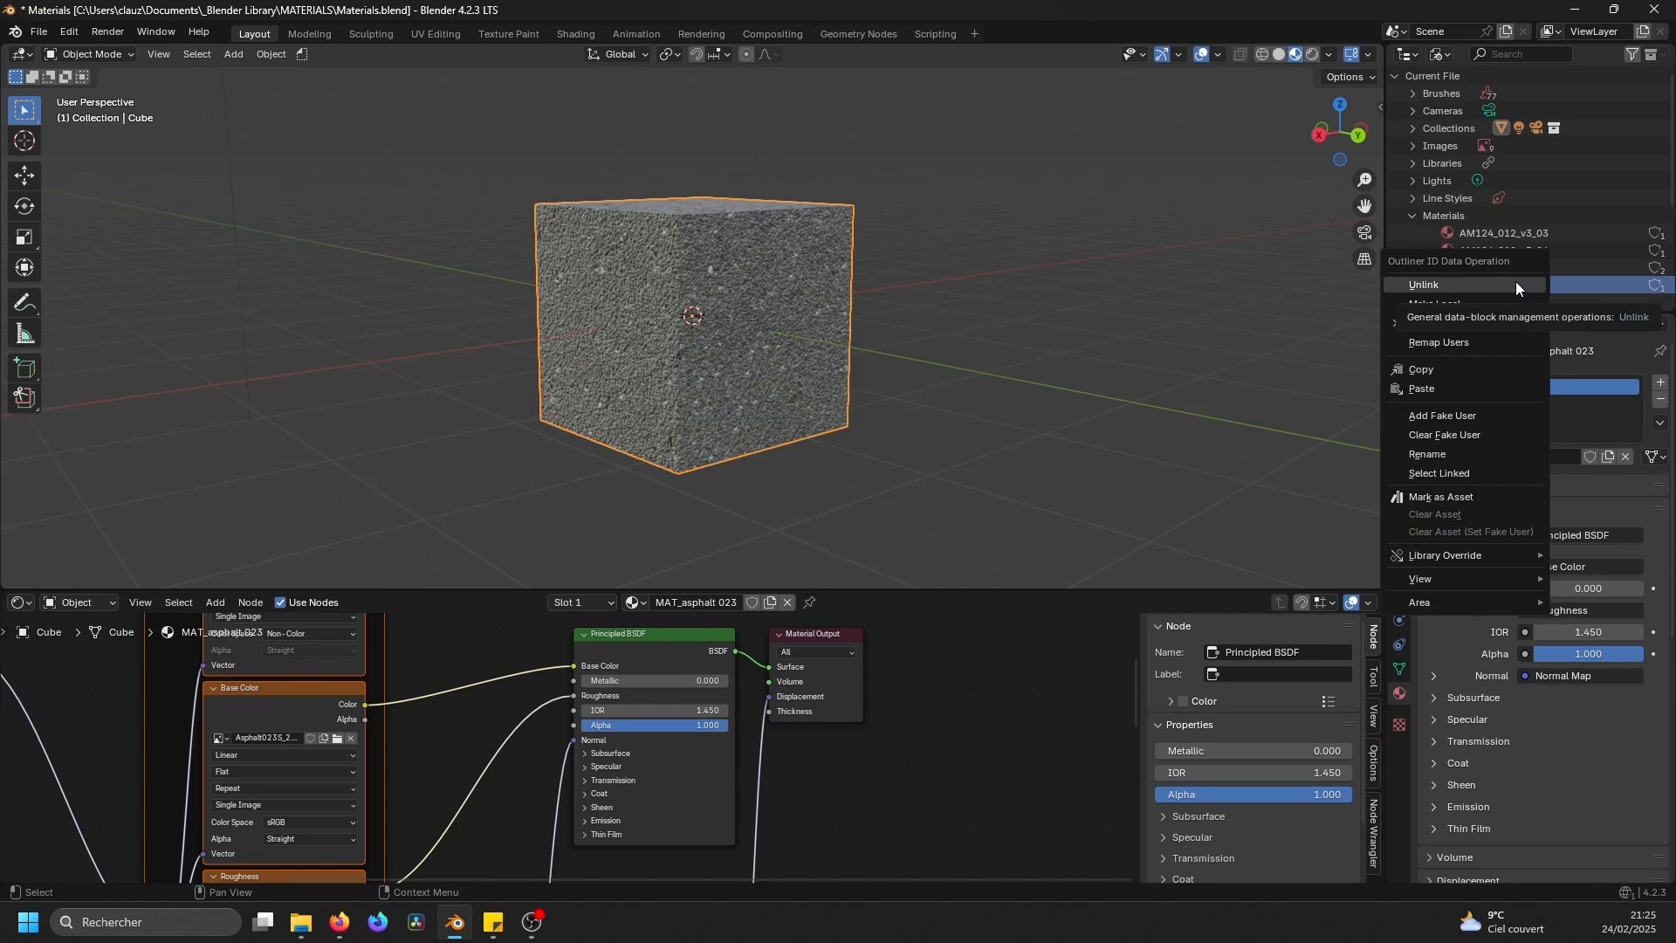
left_click(1441, 495)
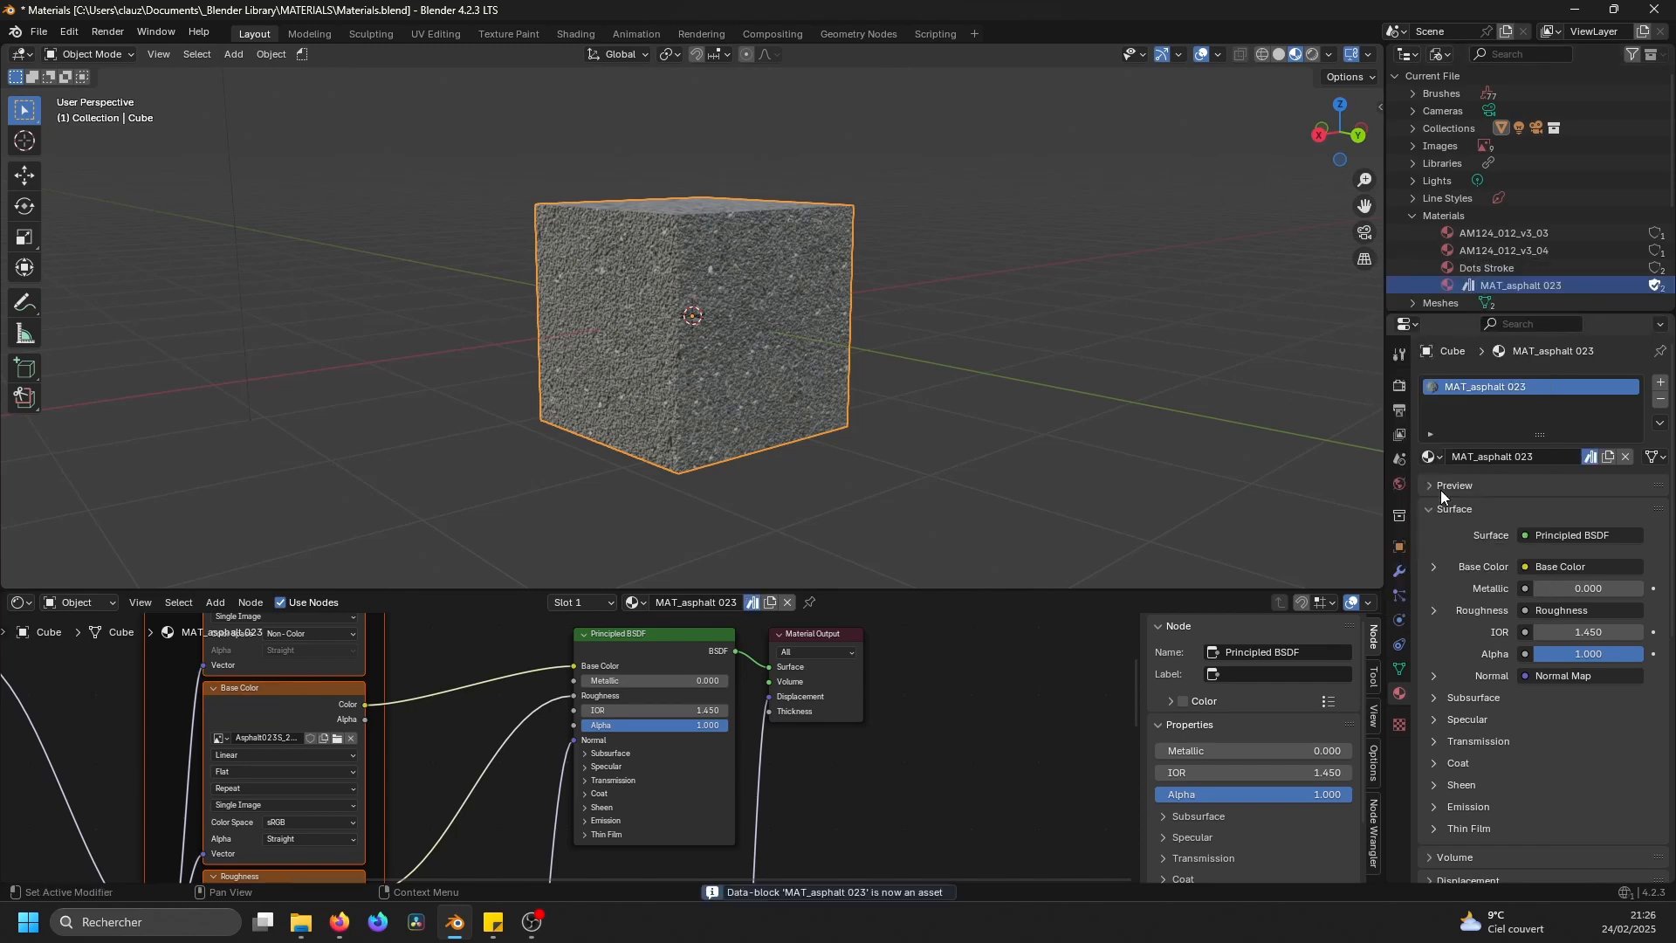
middle_click_drag(1131, 401, 1081, 384)
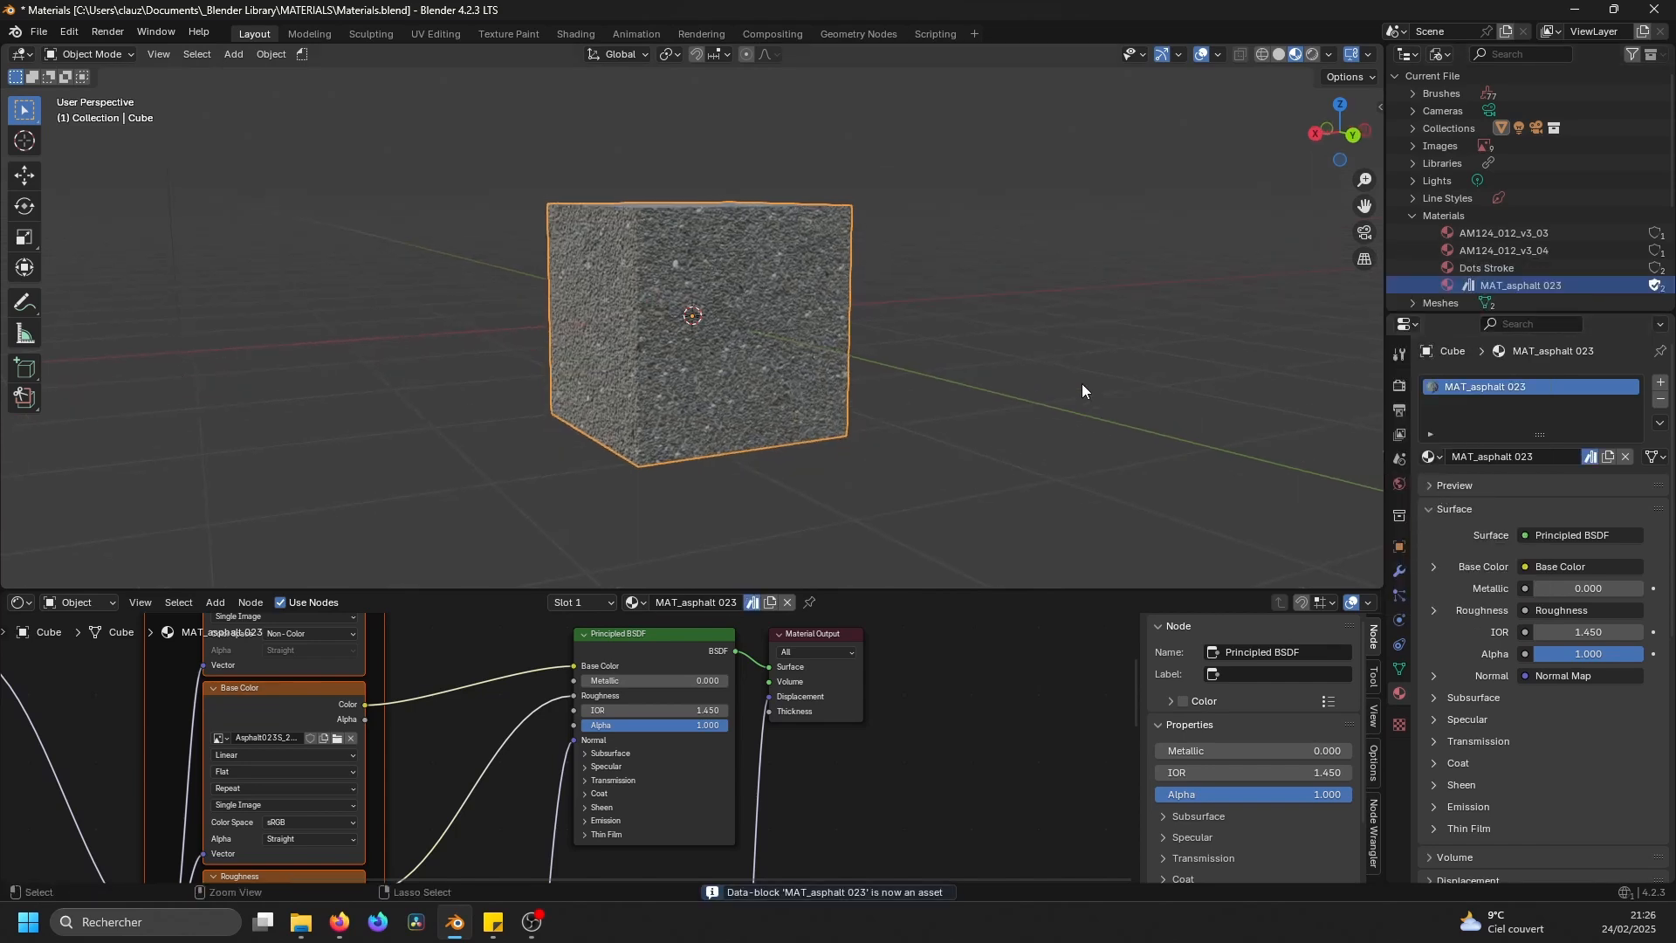
key("ctrl+s")
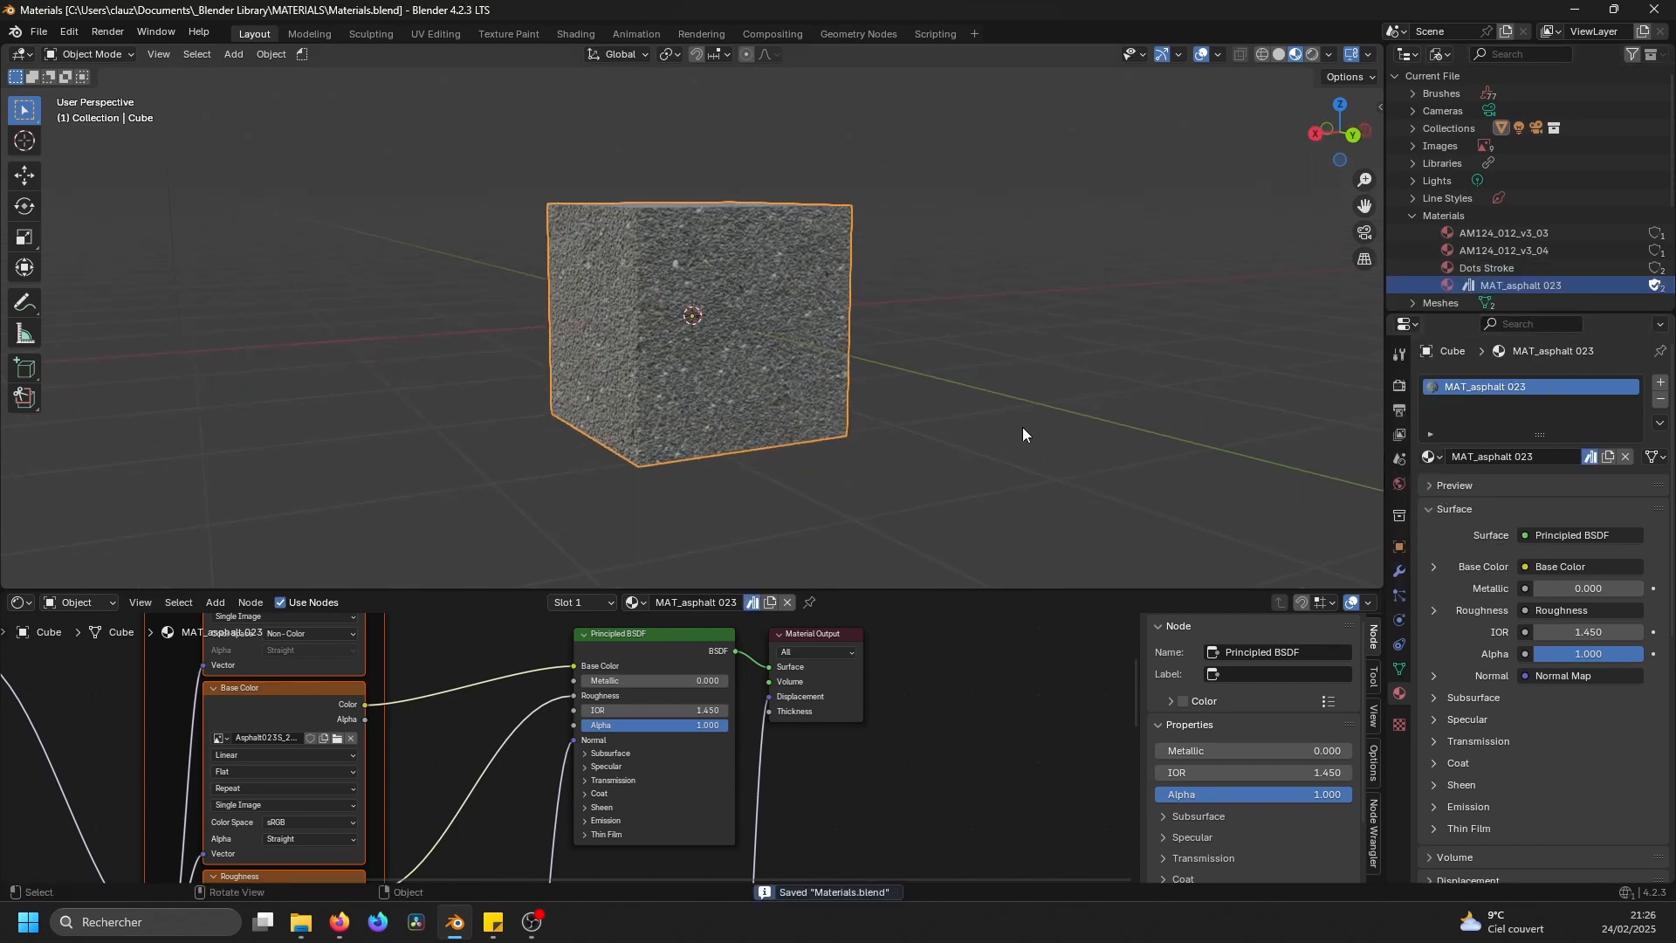
- Change the Shader Editor area to the Asset Browser and add a catalog named Asphalt to the MATERIALS library
left_click(19, 603)
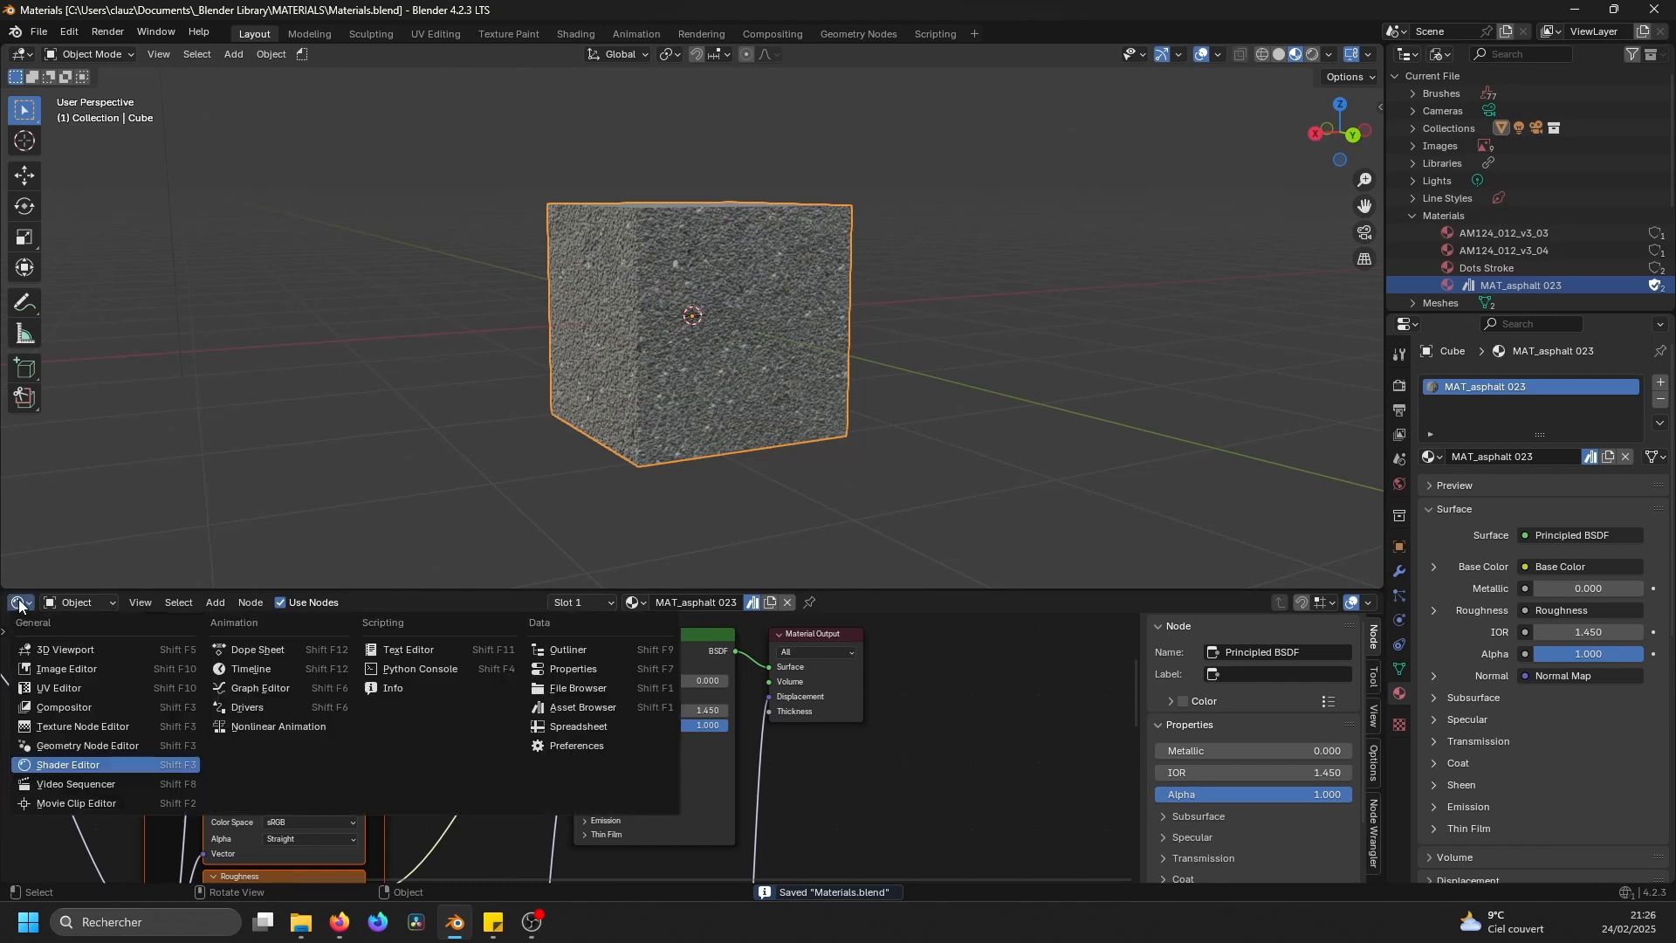
left_click(581, 711)
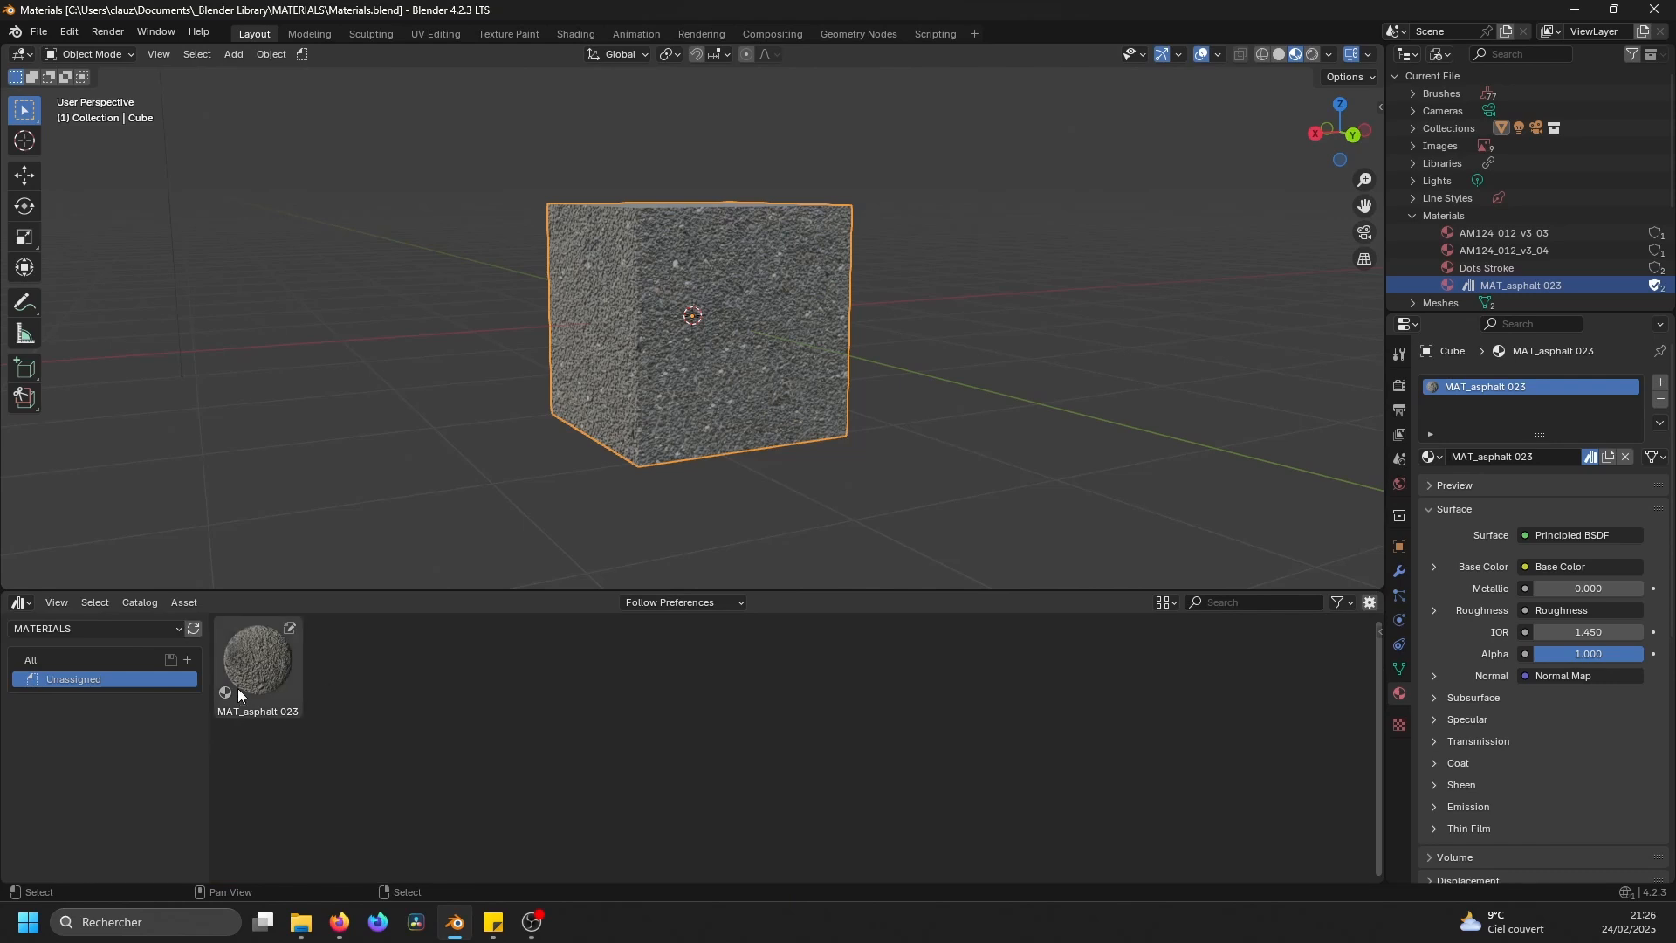
left_click(188, 663)
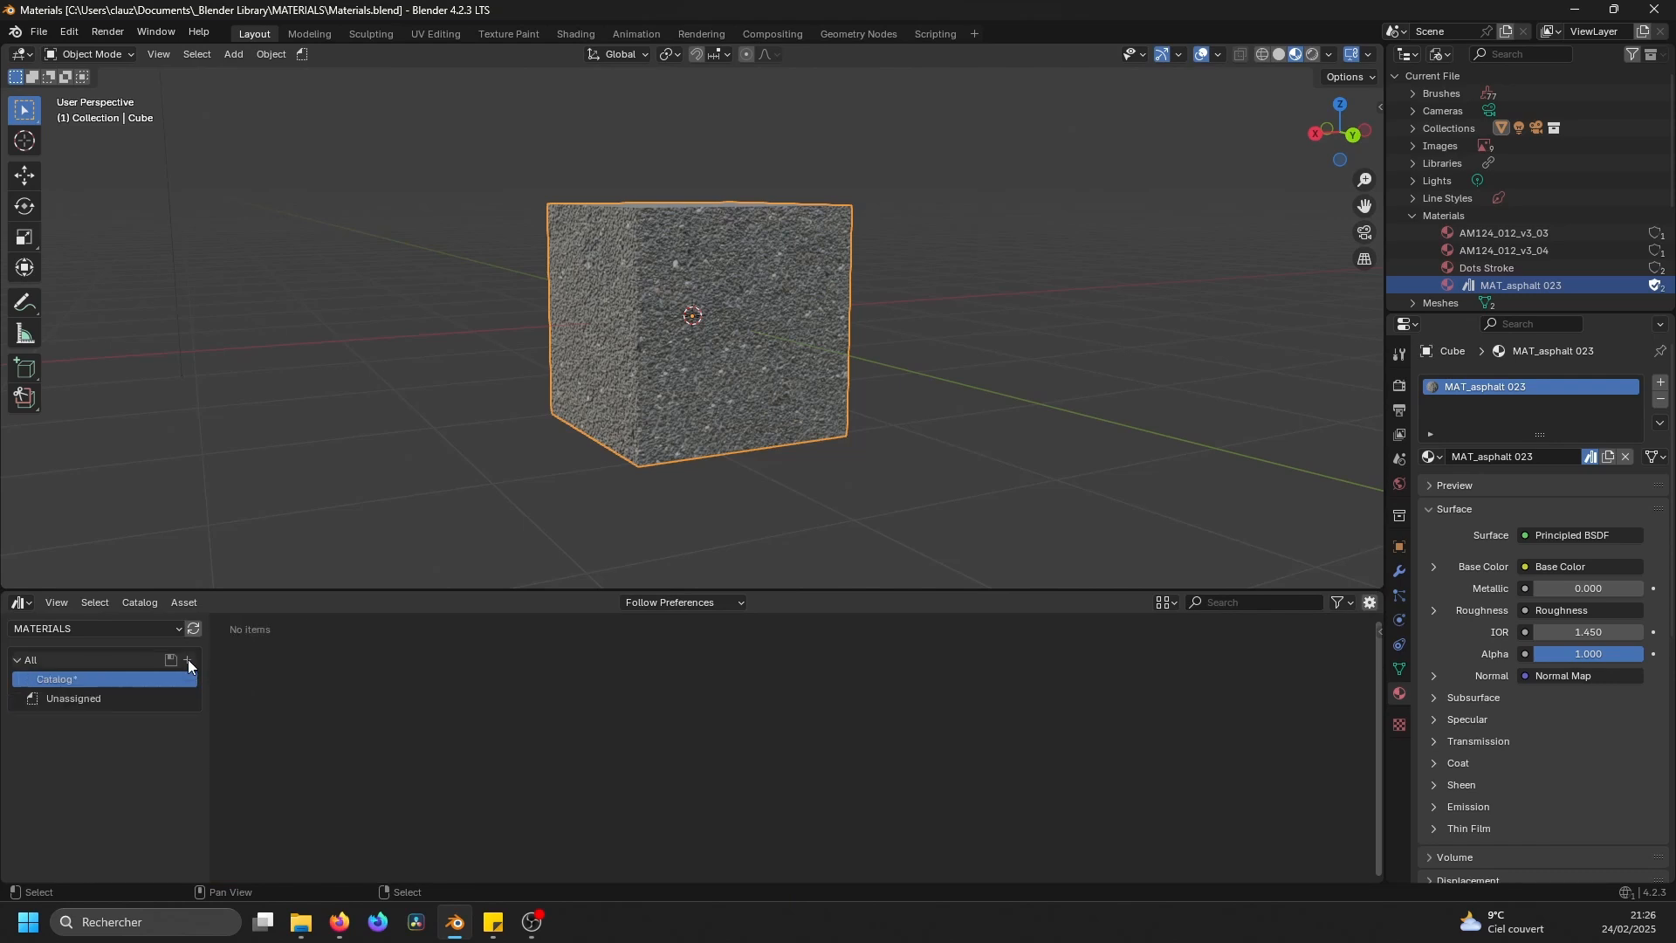
double_click(63, 679)
type("Asphalt")
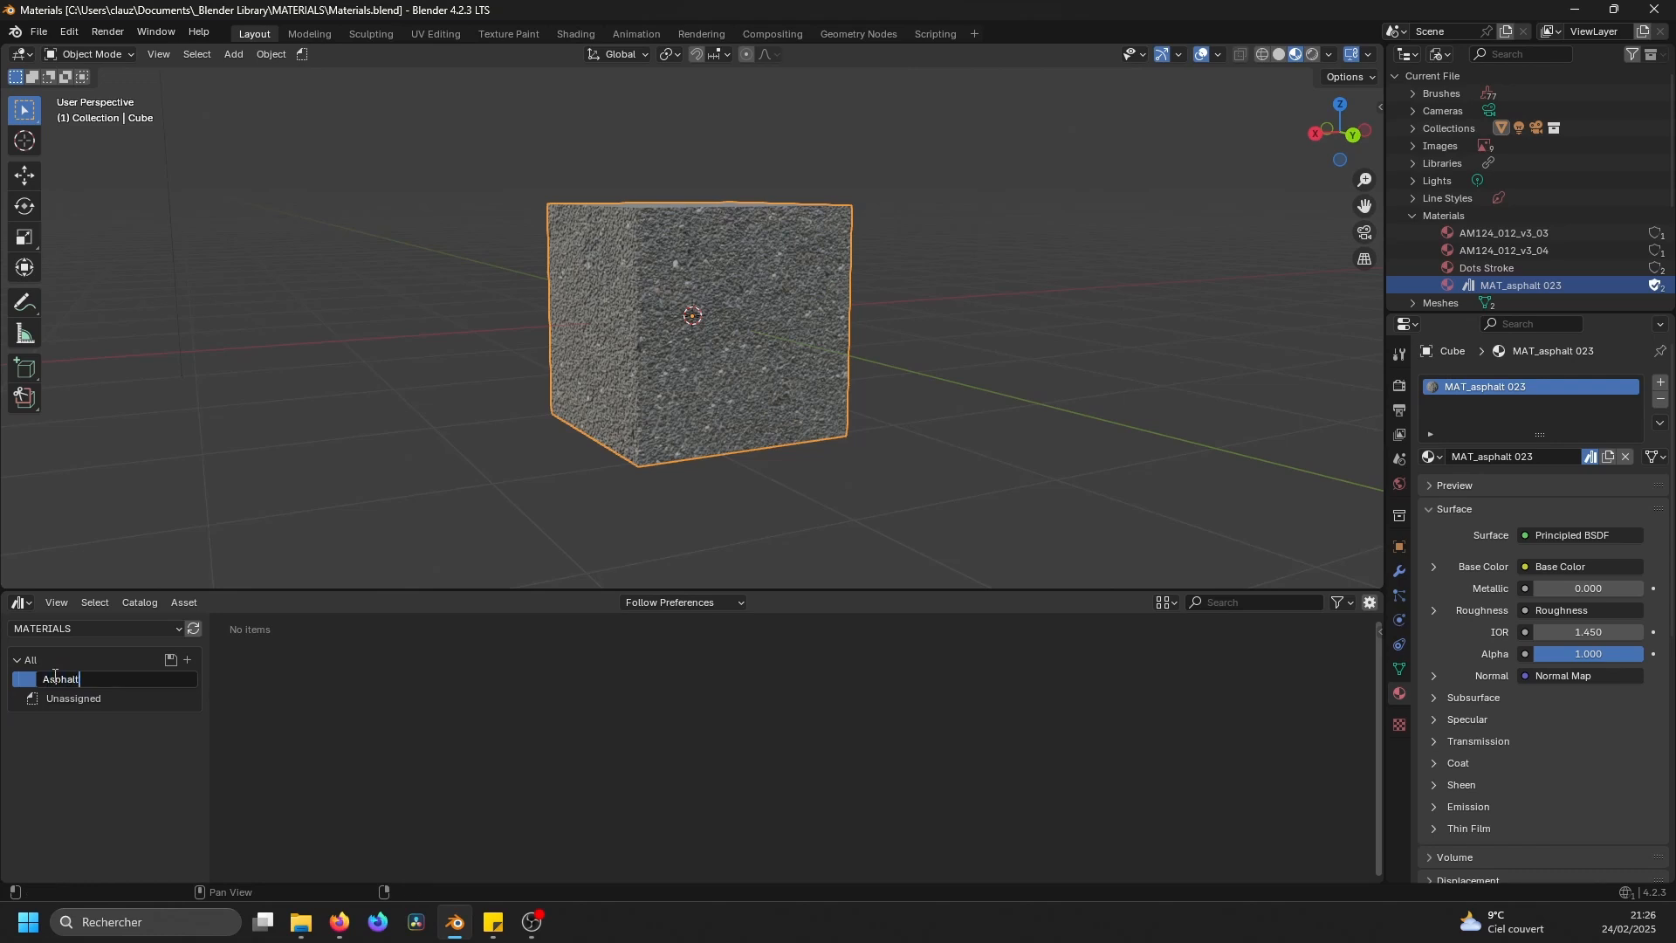
key("Return")
- Move the unassigned MAT_asphalt 023 asset into the Asphalt catalog, and save the catalog changes and the file
left_click(66, 697)
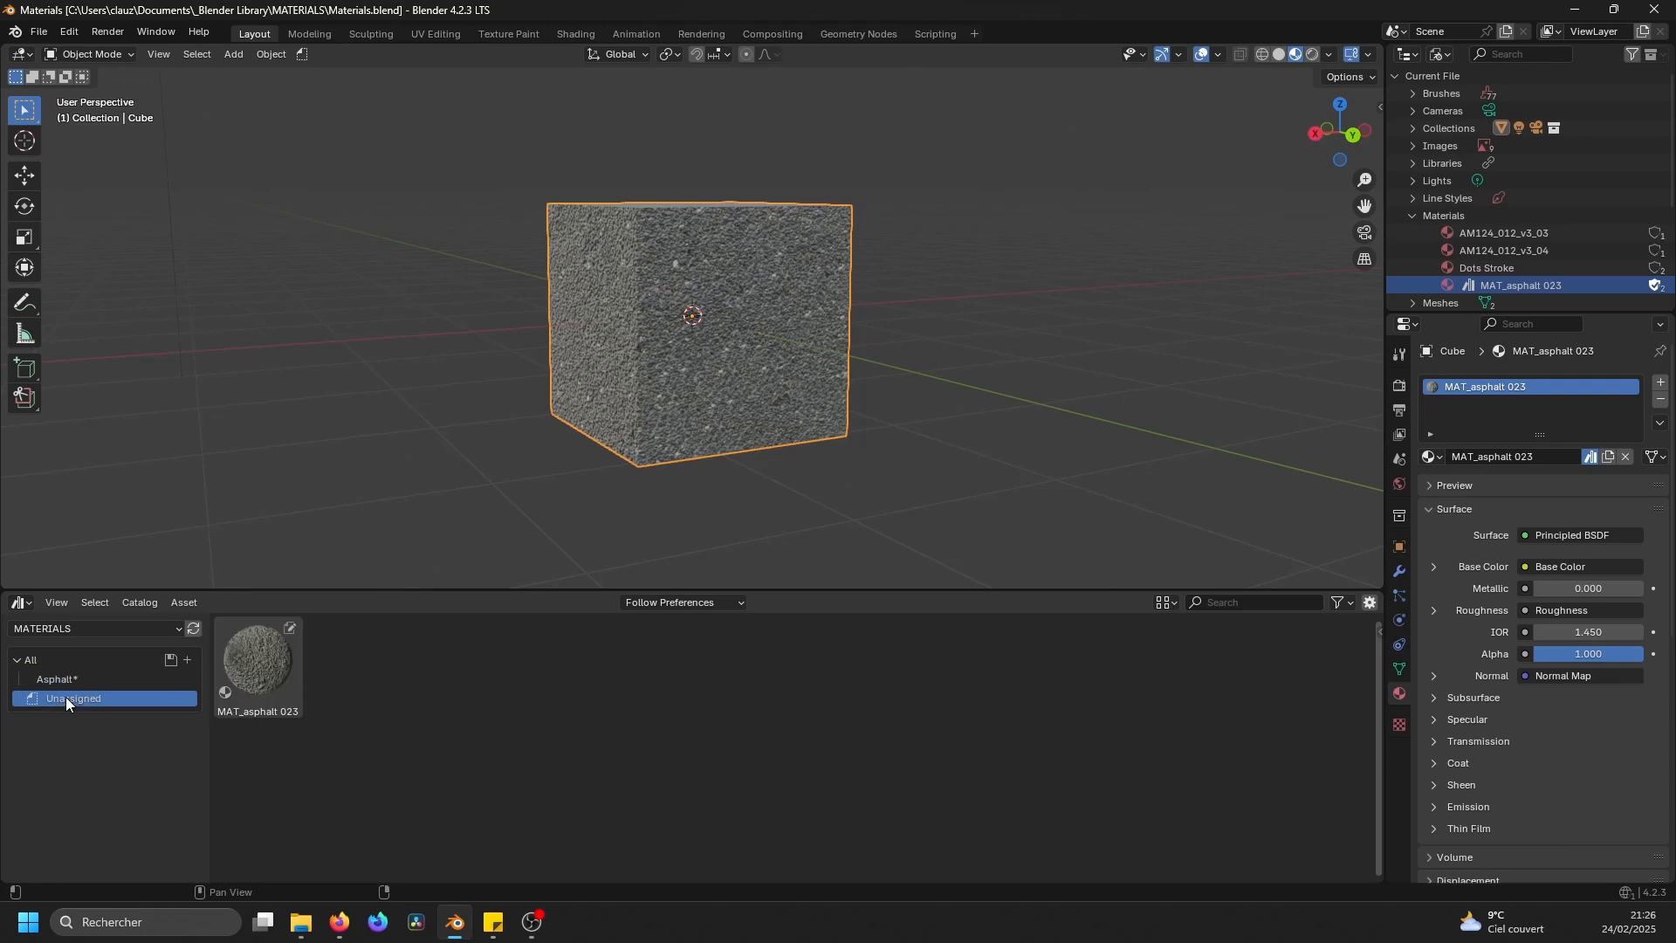
left_click_drag(237, 681, 105, 681)
left_click(170, 660)
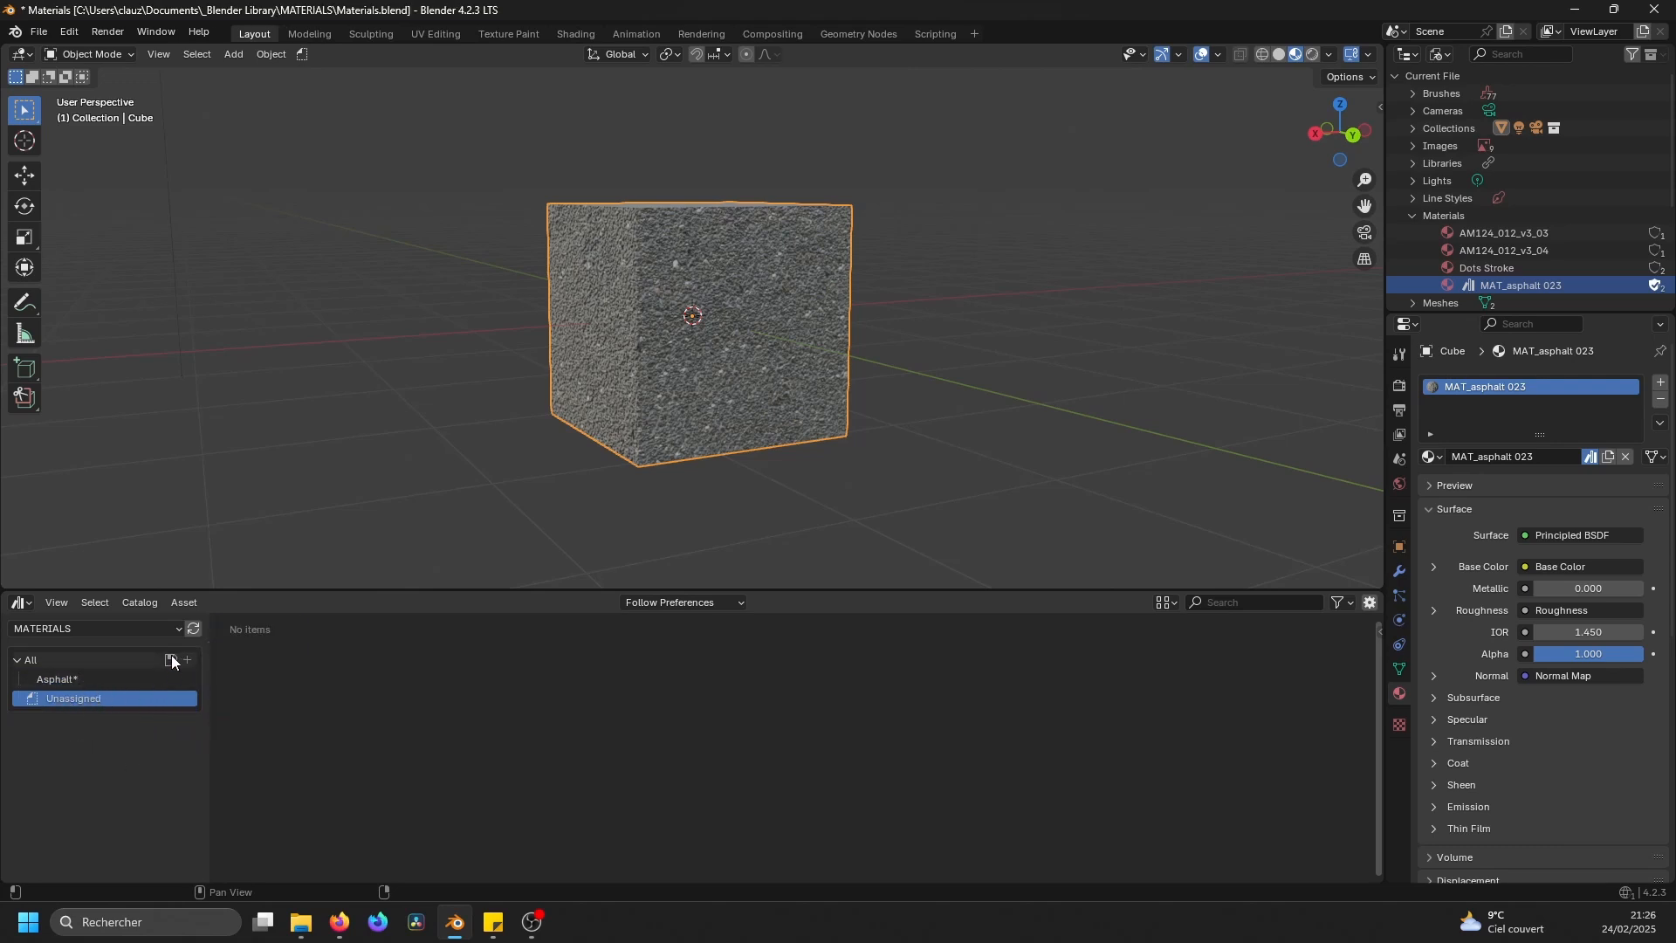
left_click(39, 31)
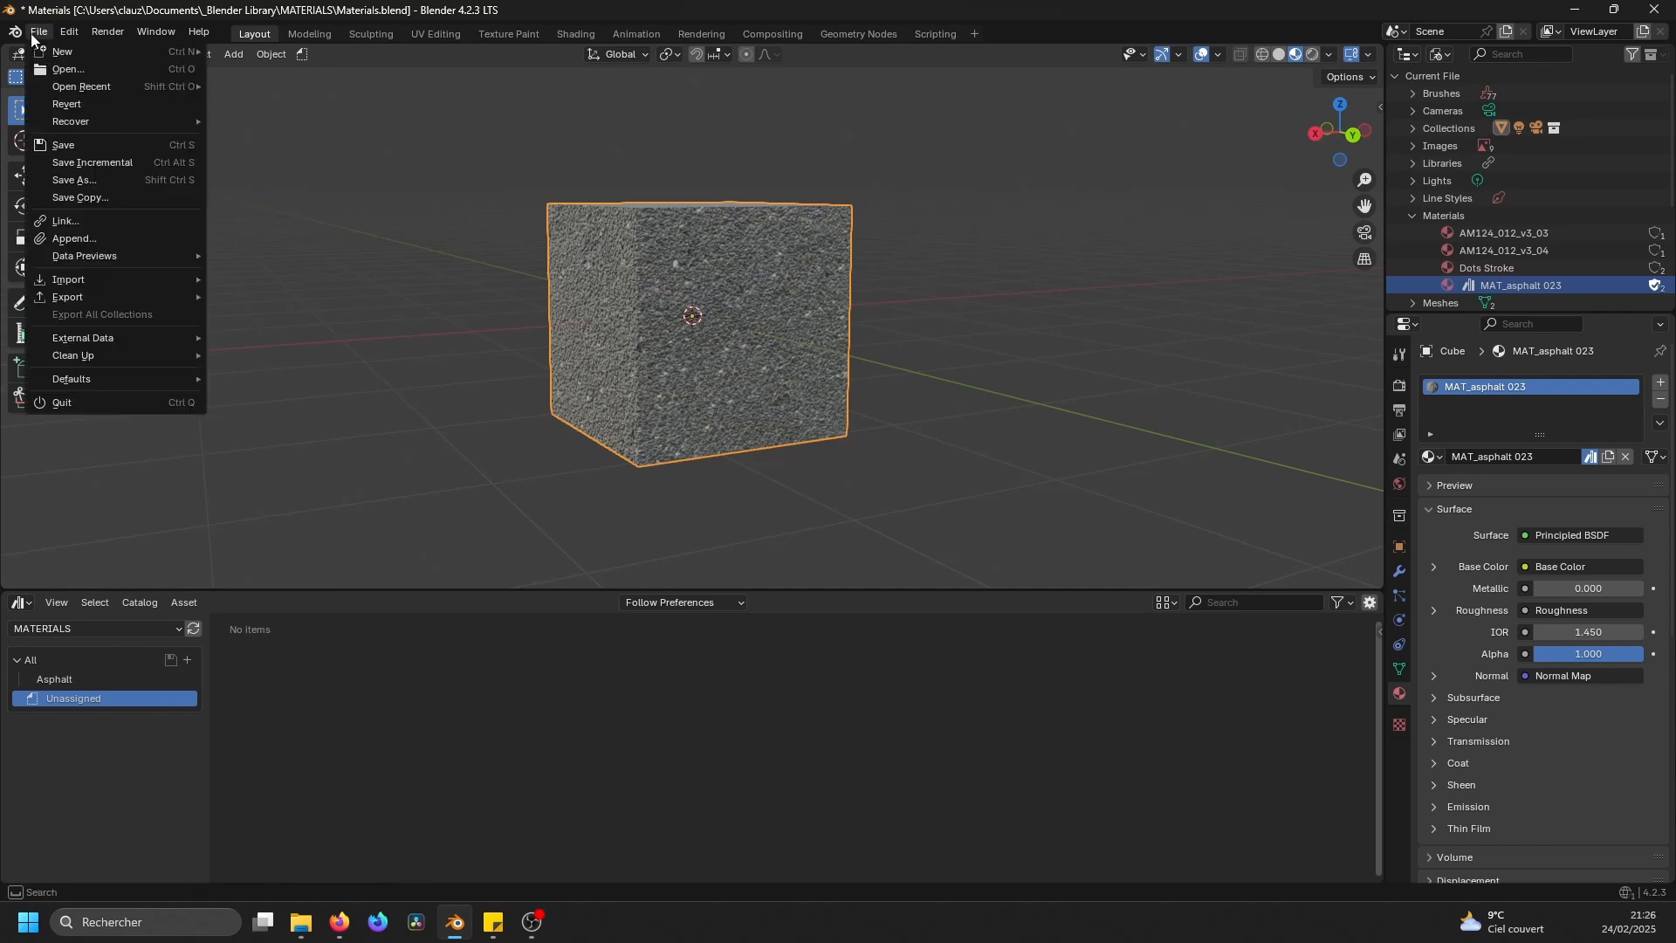
left_click(80, 149)
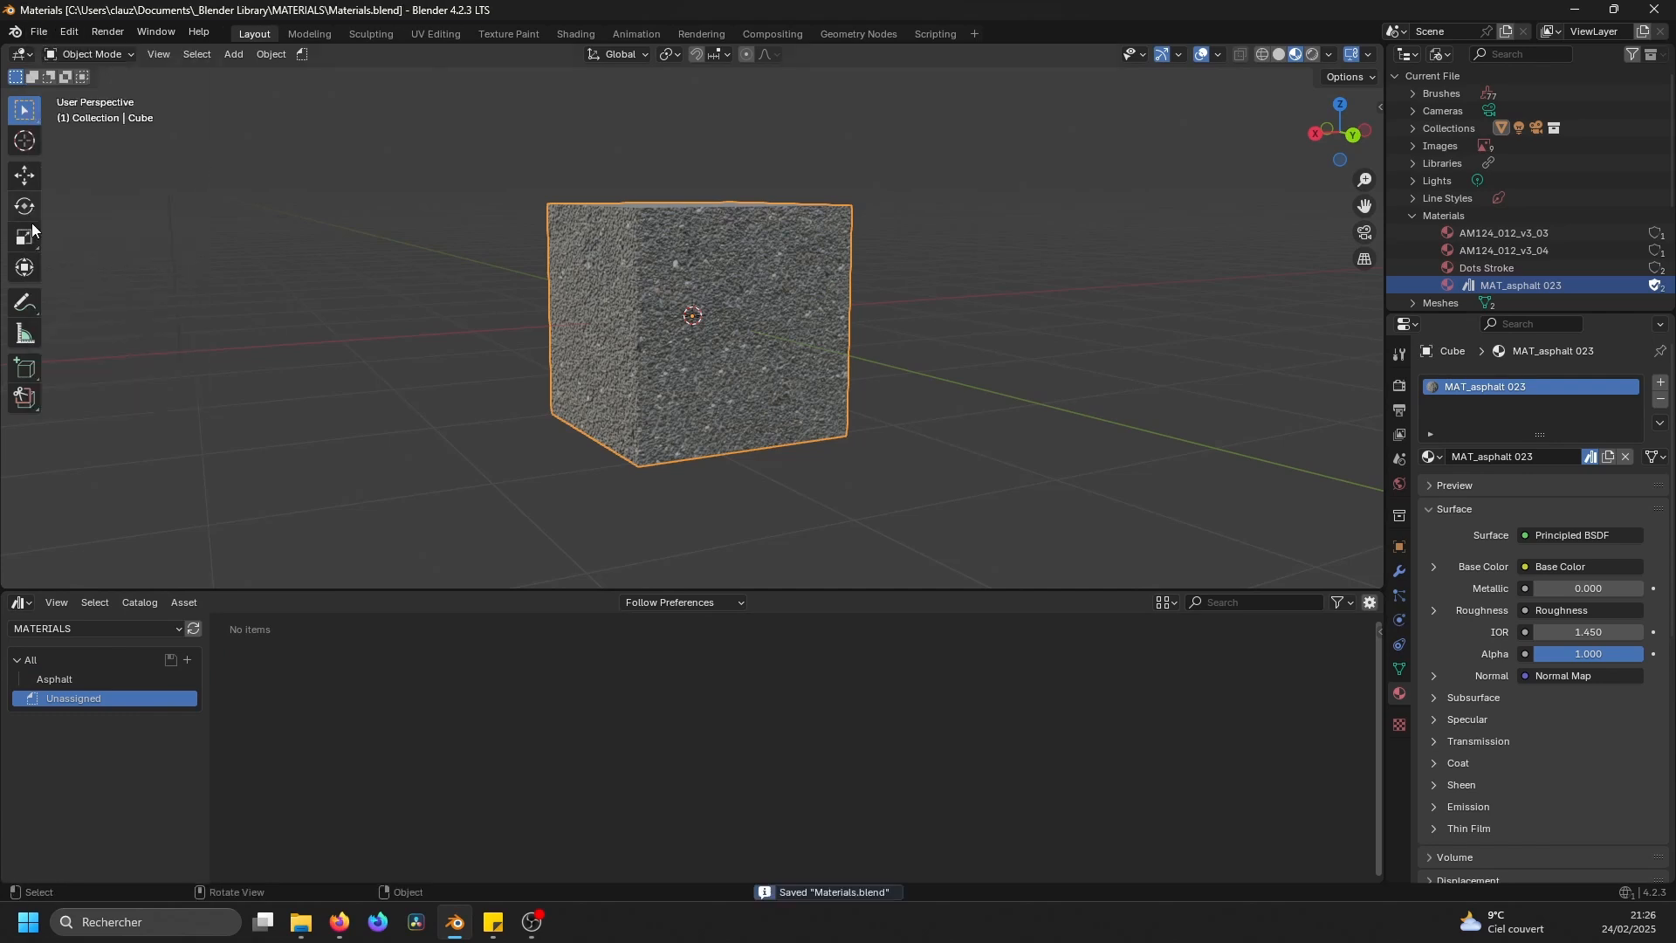
- Show all assets of the MATERIALS library and select the MAT_asphalt 023 asset
left_click(45, 661)
left_click(232, 677)
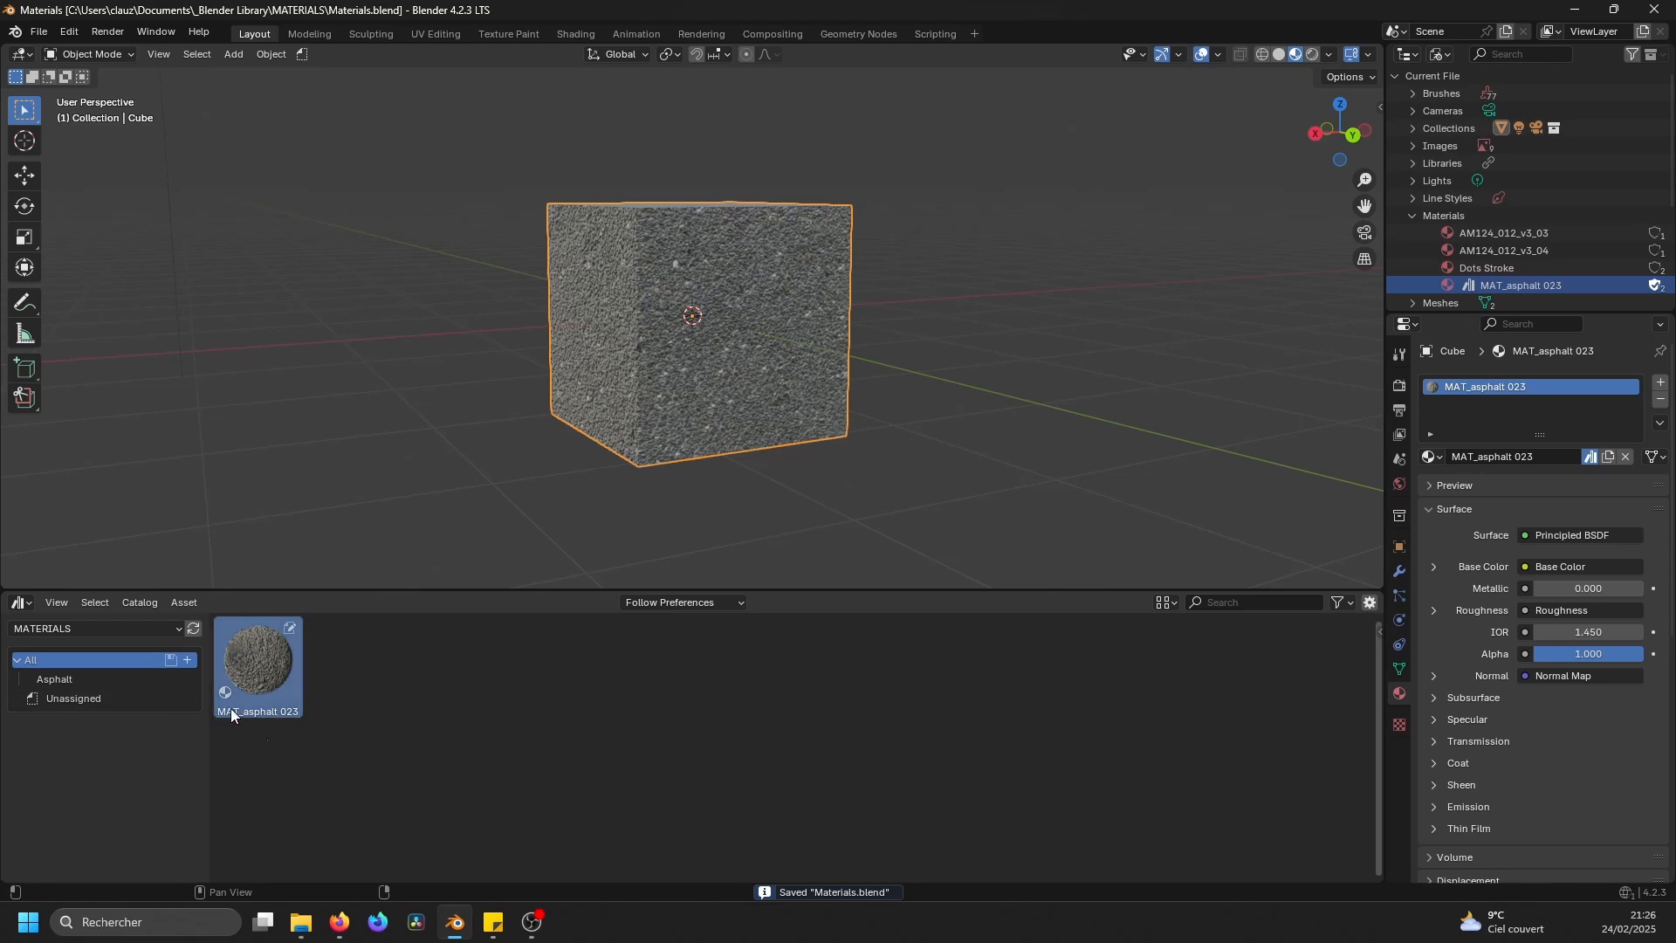